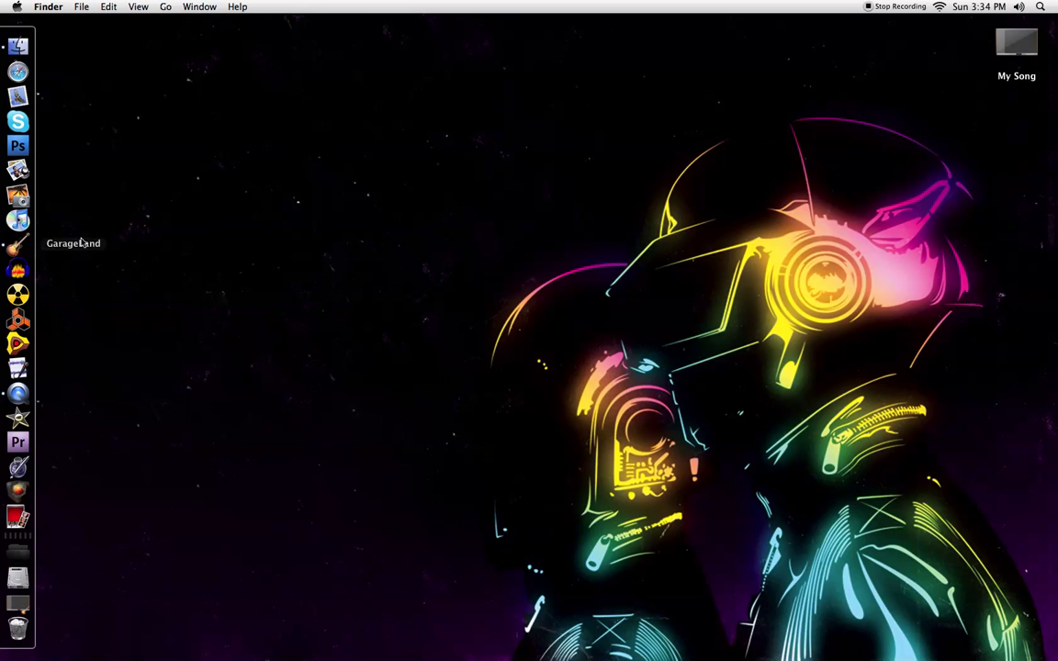
- Launch Safari from the Dock to get an empty browser window
drag(267, 277, 714, 75)
click(21, 72)
- Download the Monkey Thump soundfont (monkey.zip) from RKhive's Brass list via the Sf2's bookmark
click(187, 80)
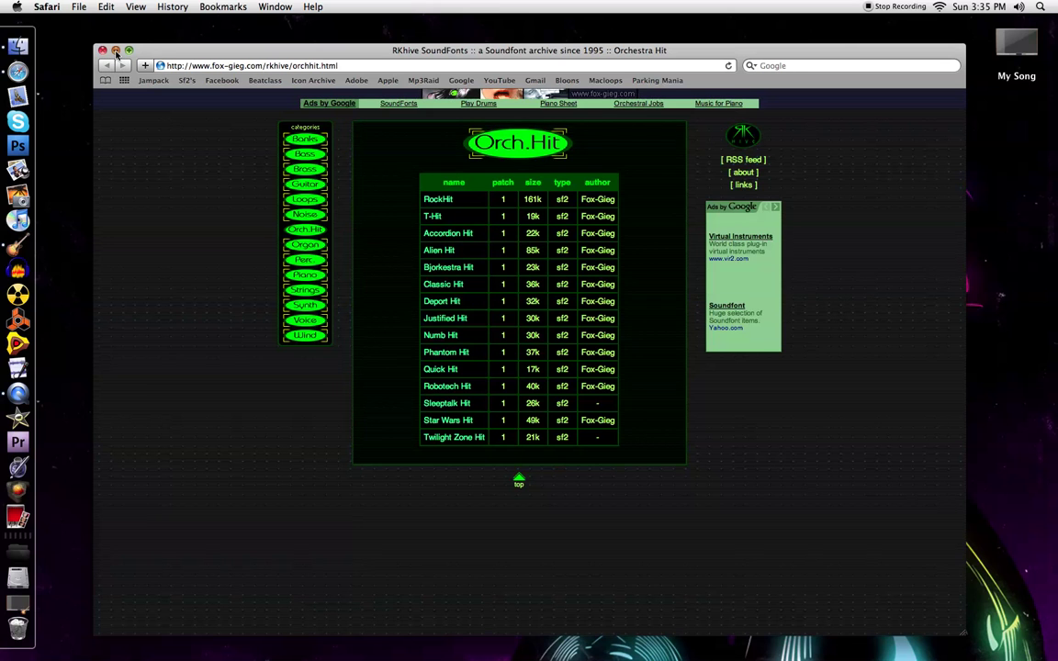
click(304, 169)
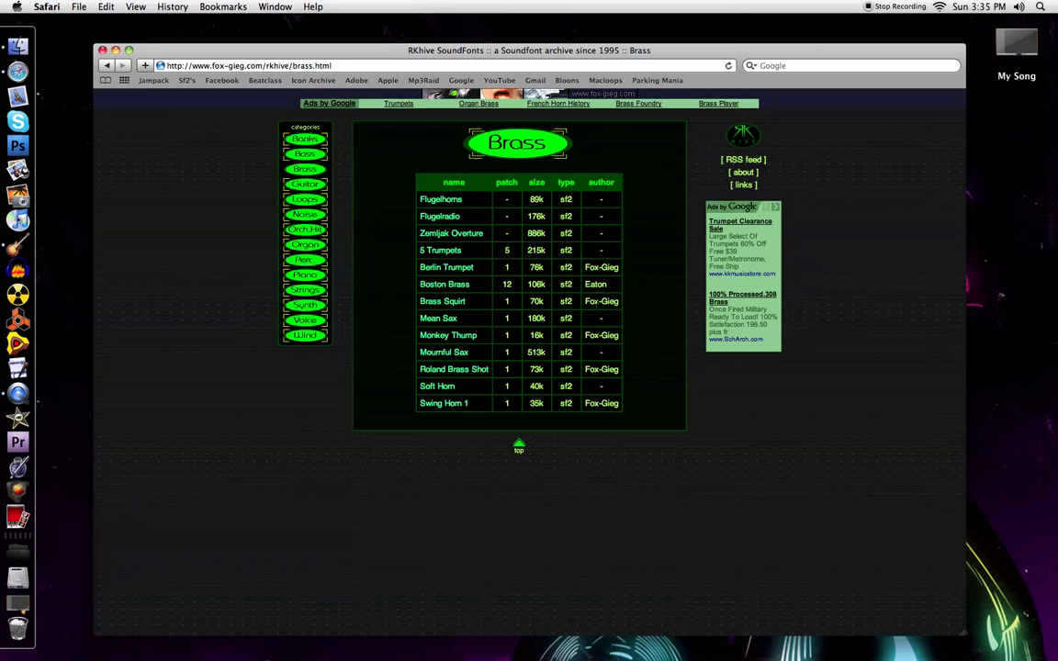
click(472, 337)
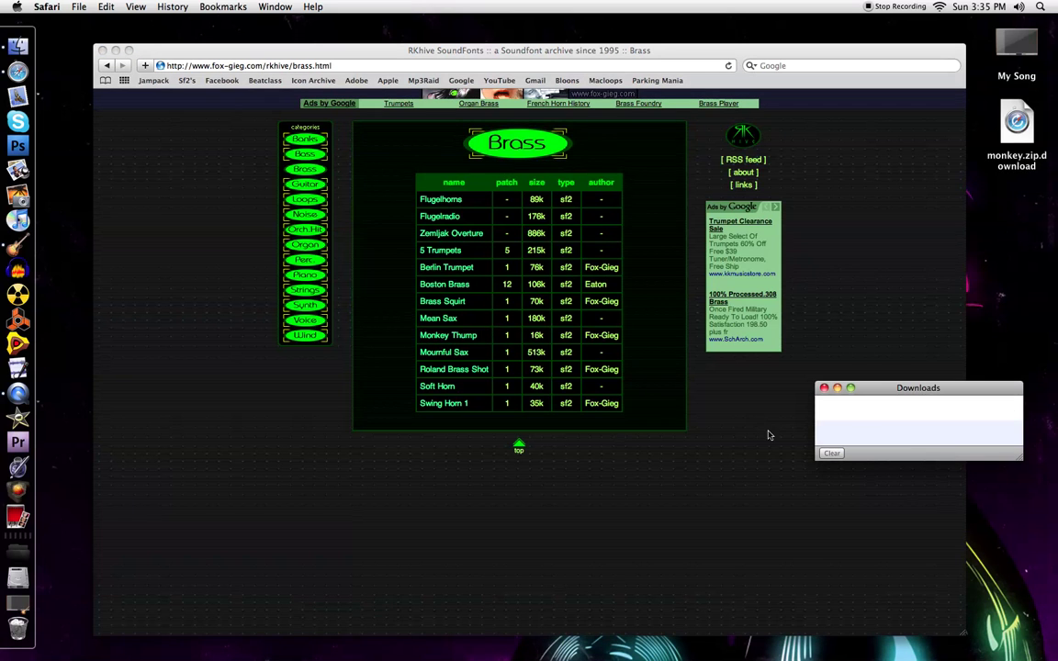
- Close Safari, unpack monkey.zip, put Monkey.sf2 on the desktop, and quit GarageBand
click(102, 49)
double_click(1017, 207)
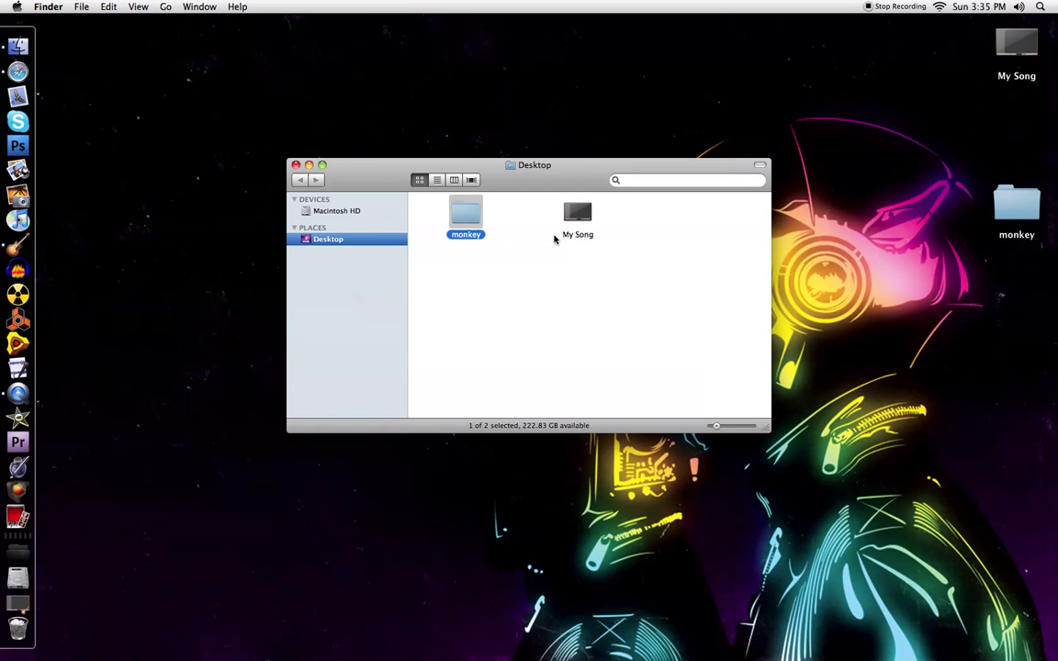
double_click(470, 213)
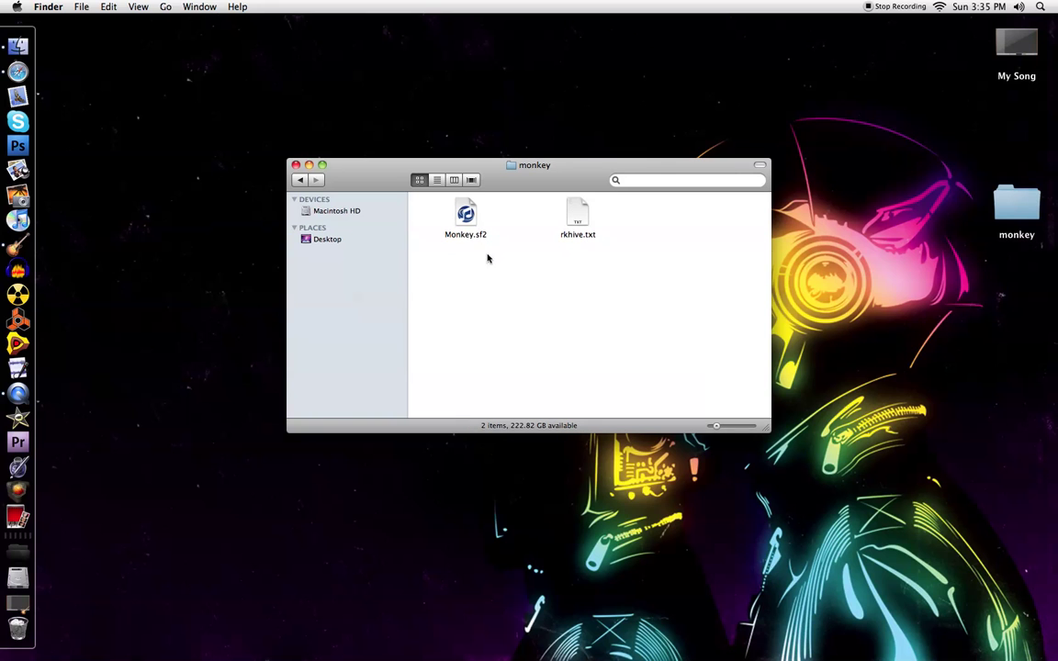
drag(464, 217, 1000, 138)
click(296, 164)
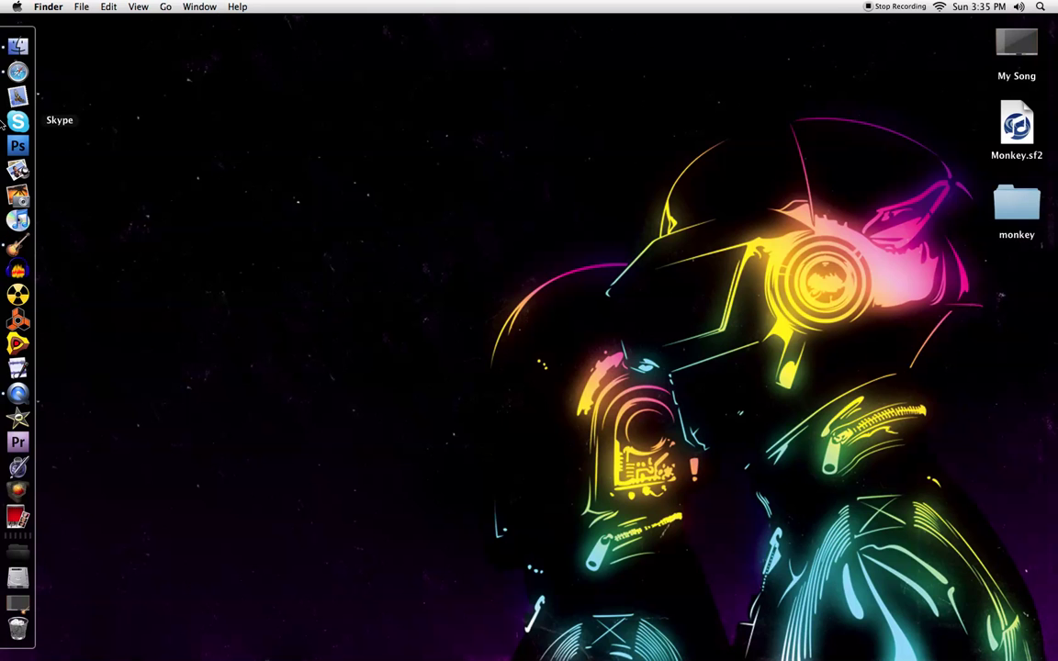
right_click(18, 221)
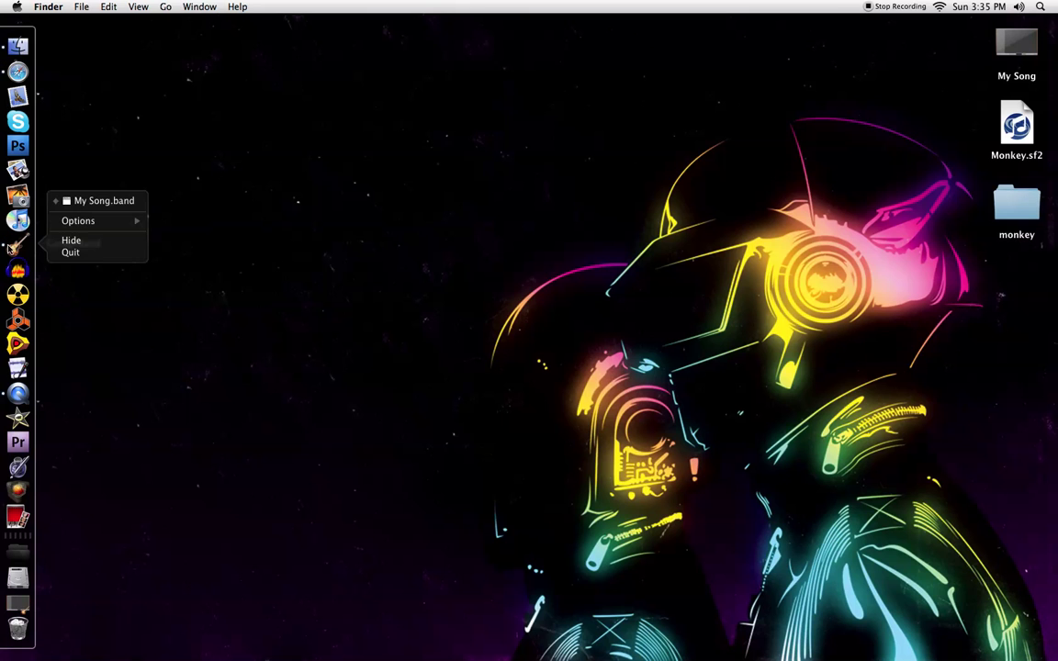
click(73, 229)
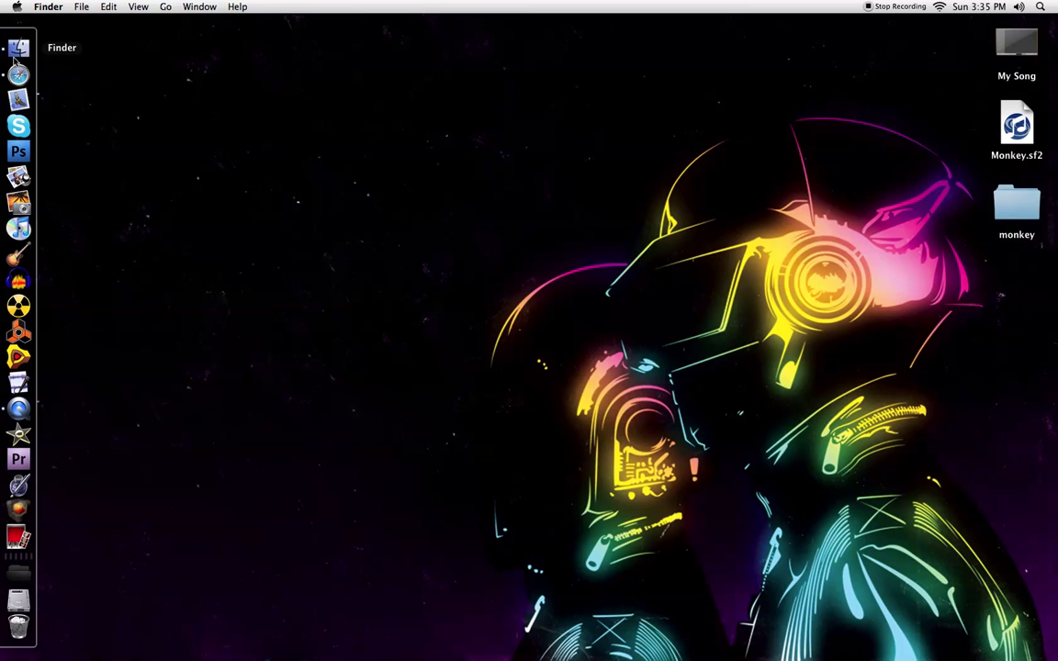
- Open the user's Library/Audio/Sounds/Banks folder in a Finder window
click(16, 53)
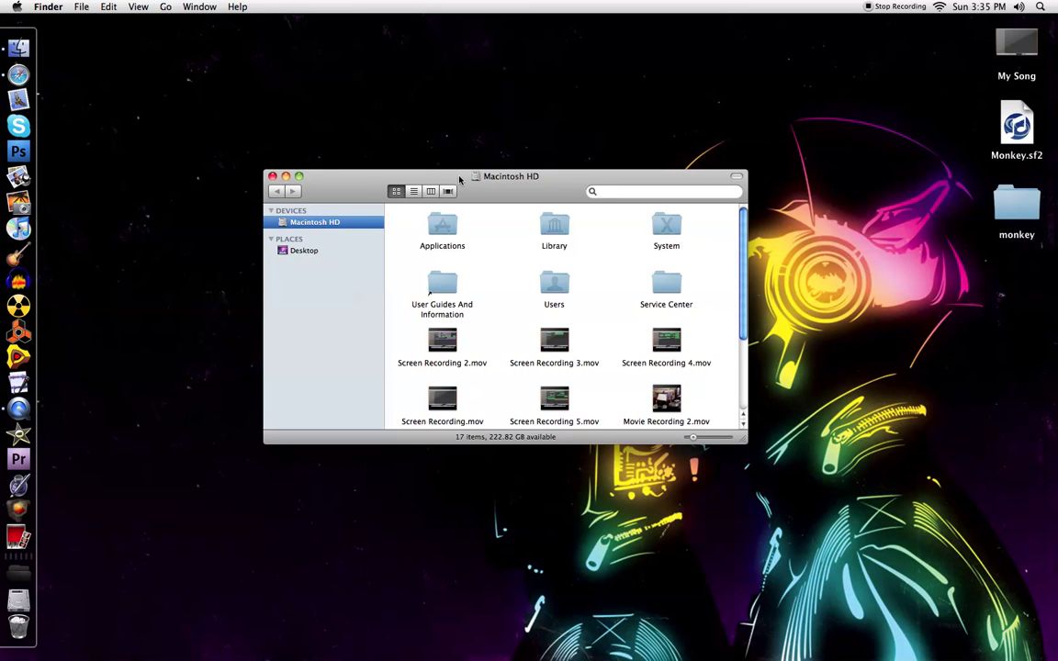
drag(459, 179, 515, 193)
double_click(606, 299)
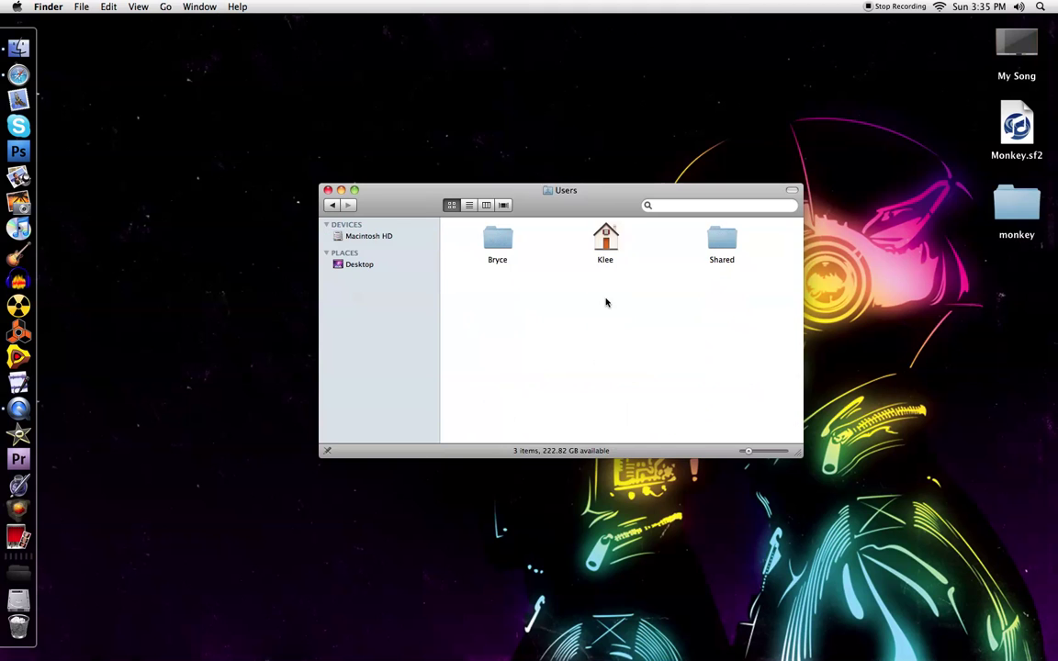
click(606, 241)
double_click(606, 240)
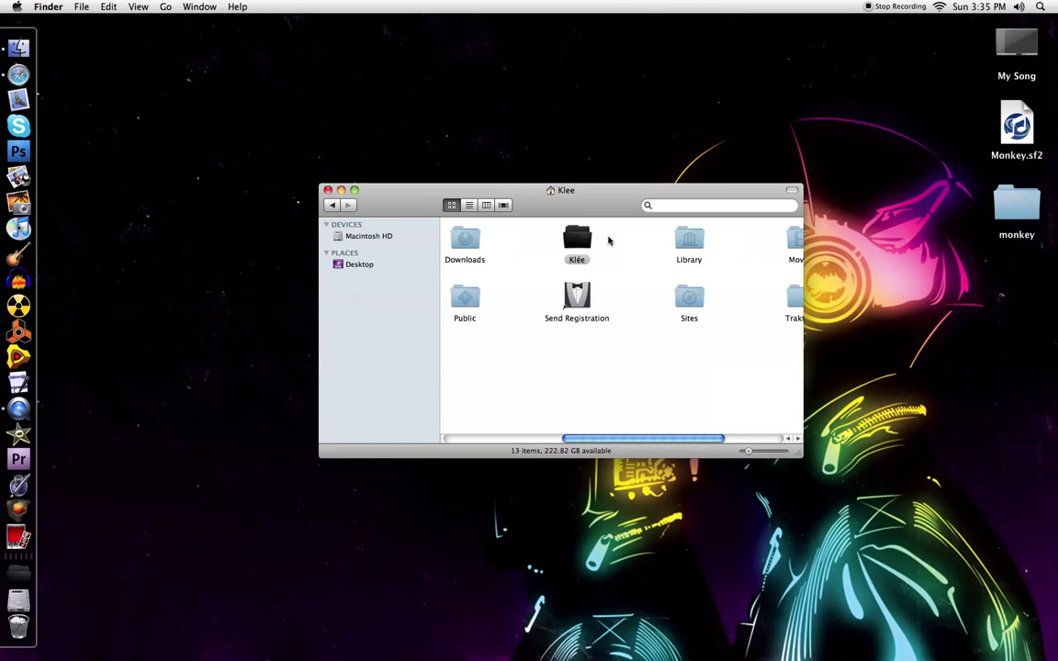
scroll(601, 277, right, 2)
scroll(602, 277, right, 1)
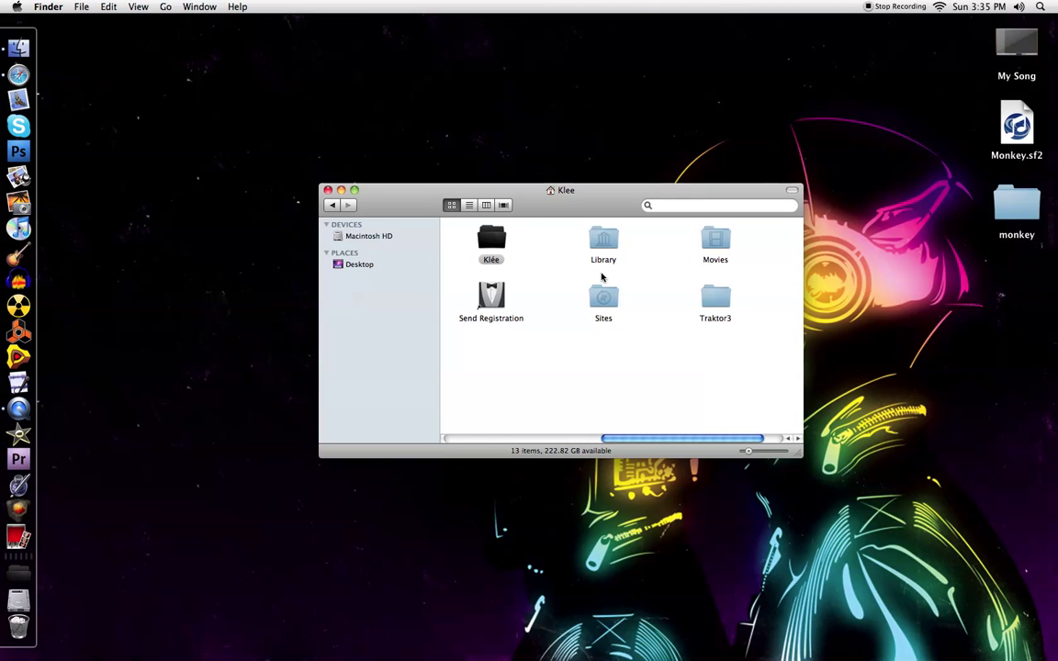
double_click(604, 246)
double_click(651, 235)
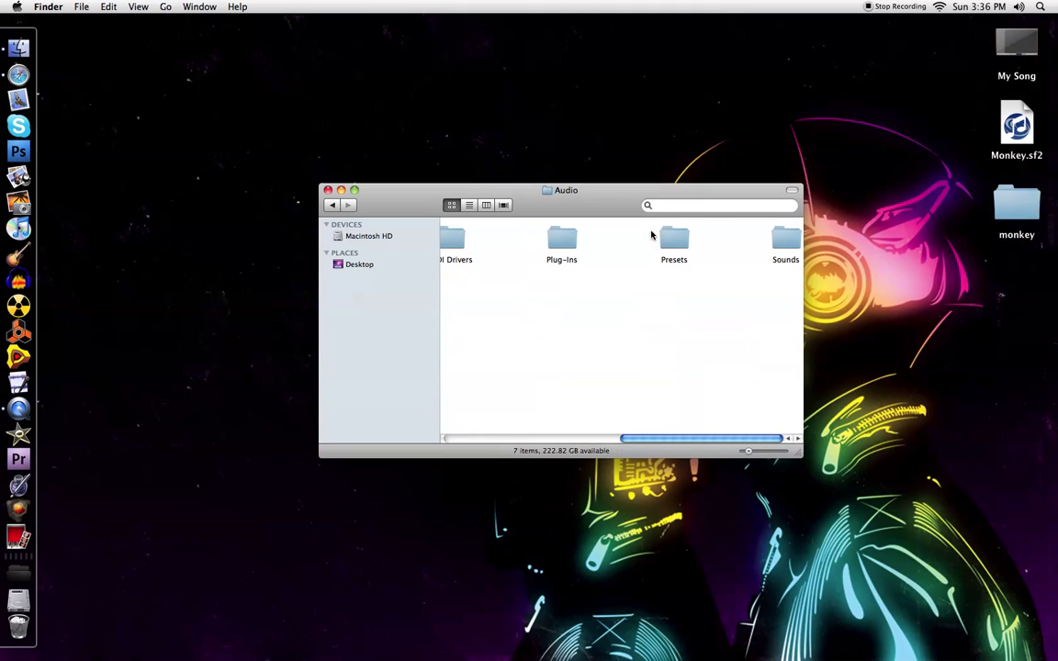
scroll(707, 230, right, 1)
double_click(741, 241)
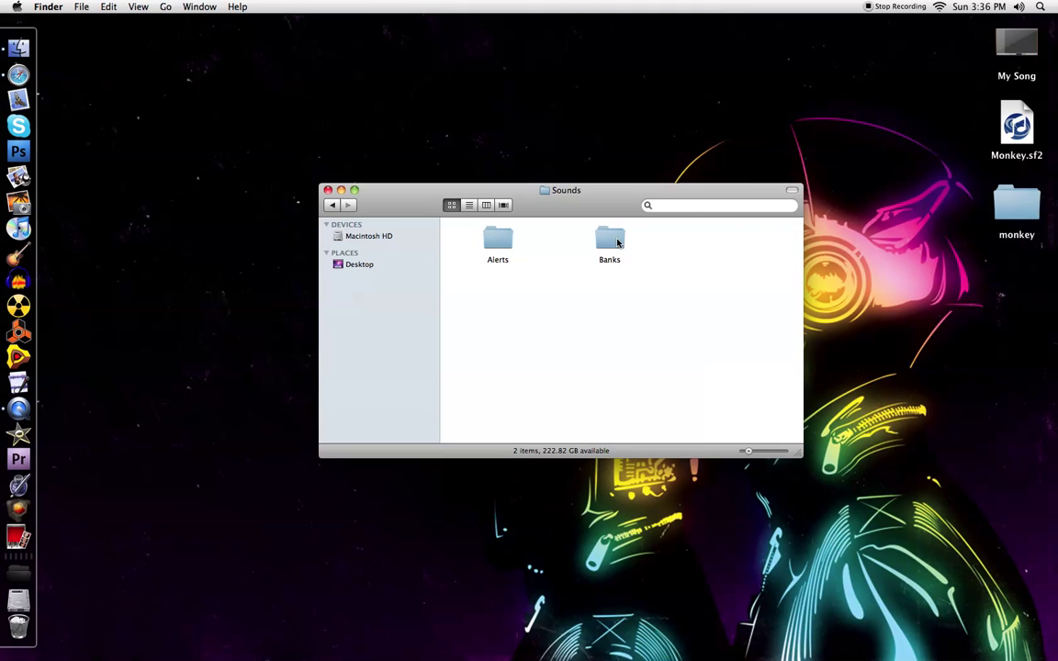
double_click(609, 239)
- Move Monkey.sf2 from the desktop into Banks and close the window
drag(1017, 128, 774, 323)
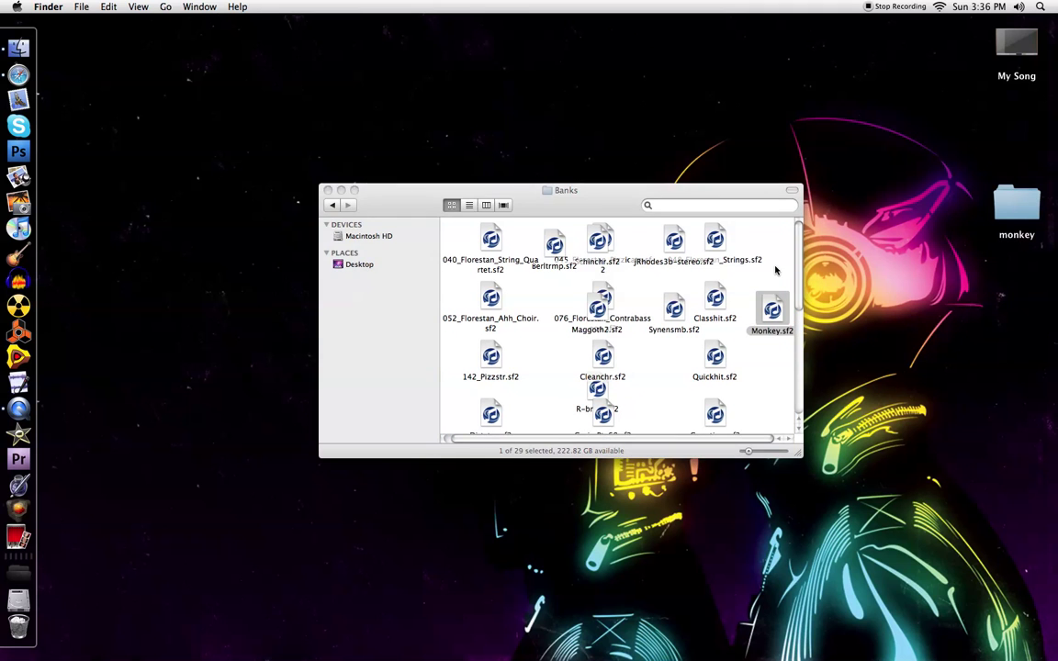
click(769, 270)
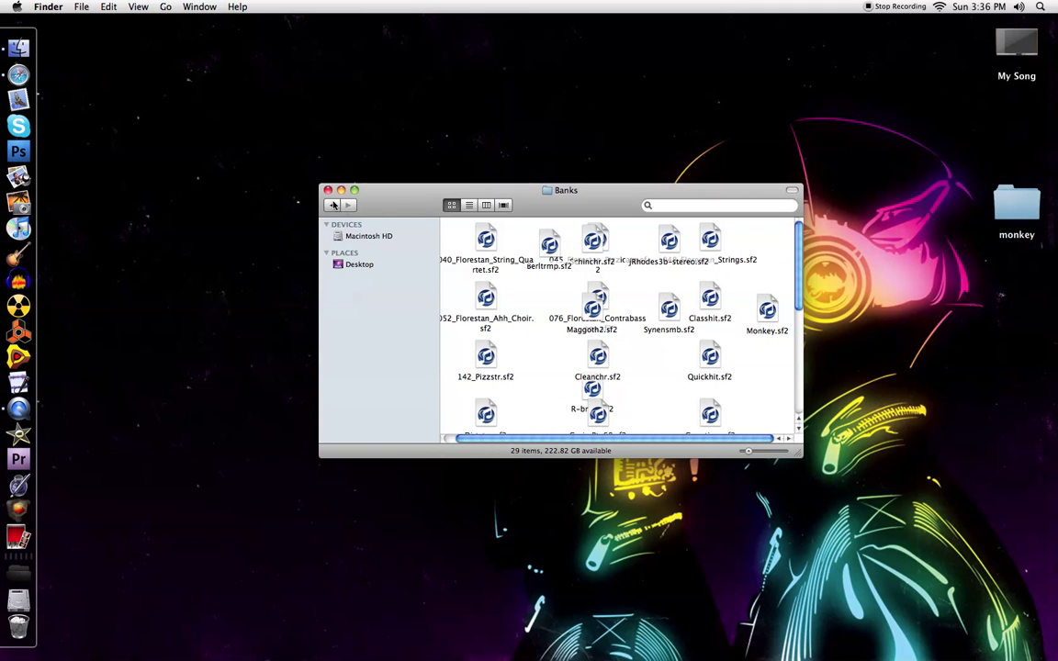
key(super+w)
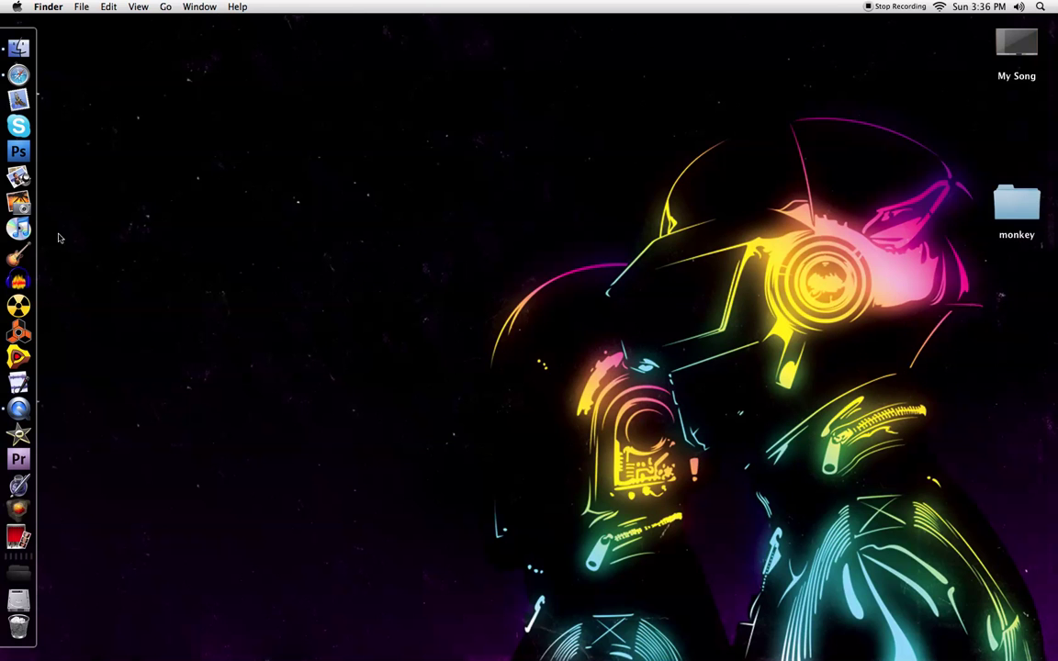
- Relaunch GarageBand and add a new Software Instrument track via Track > New Track
click(11, 254)
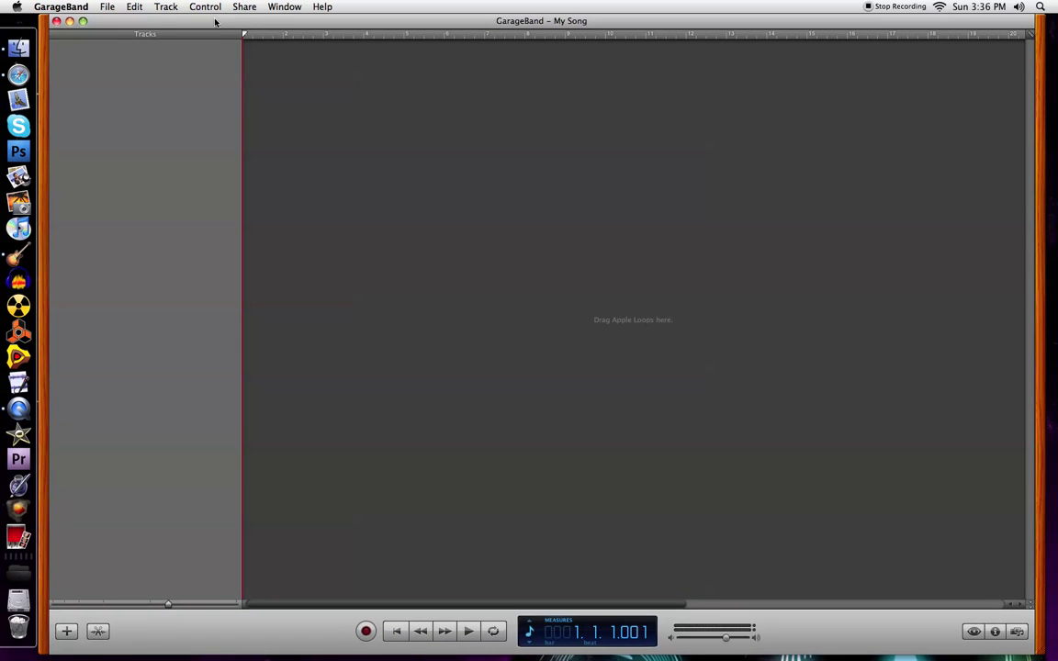
click(165, 7)
click(184, 96)
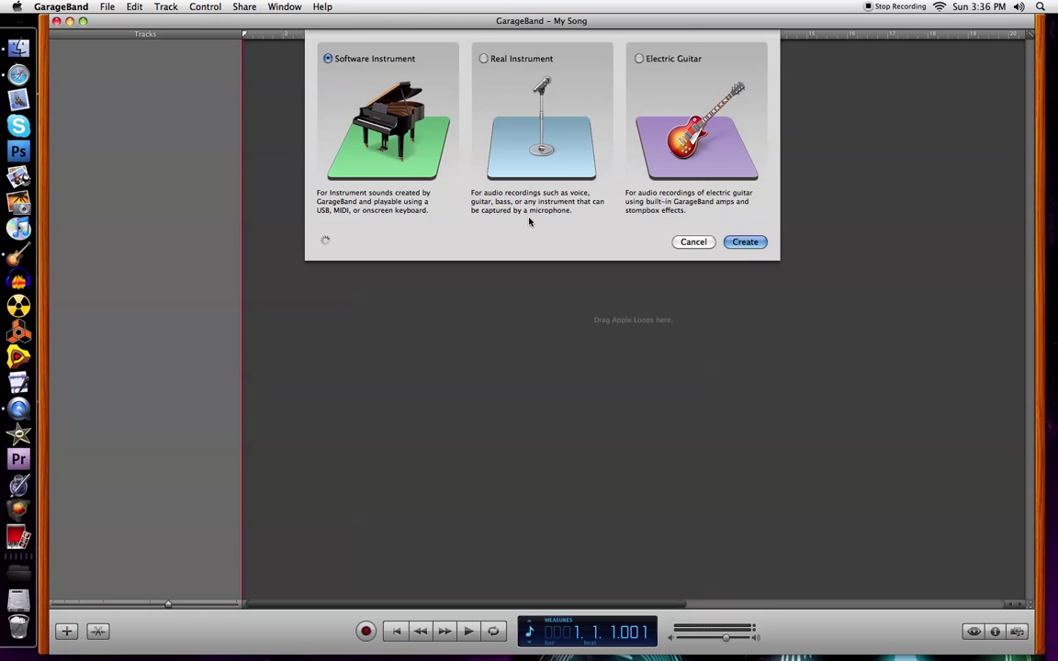
key(Escape)
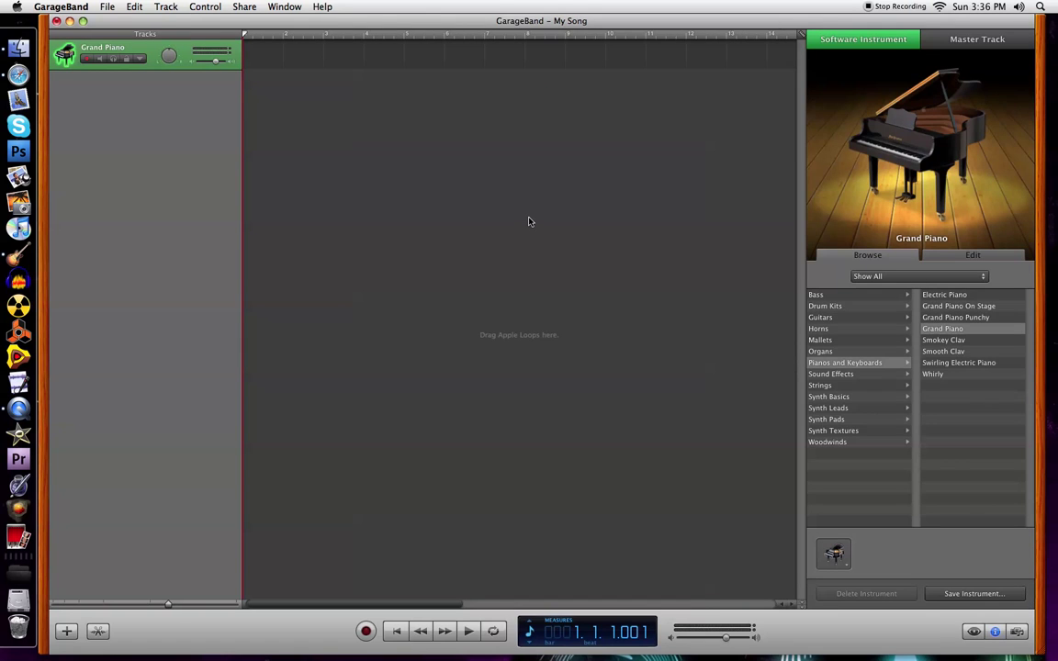
- Show the track's Edit settings and open the Sound Generator list of Audio Unit modules
click(944, 257)
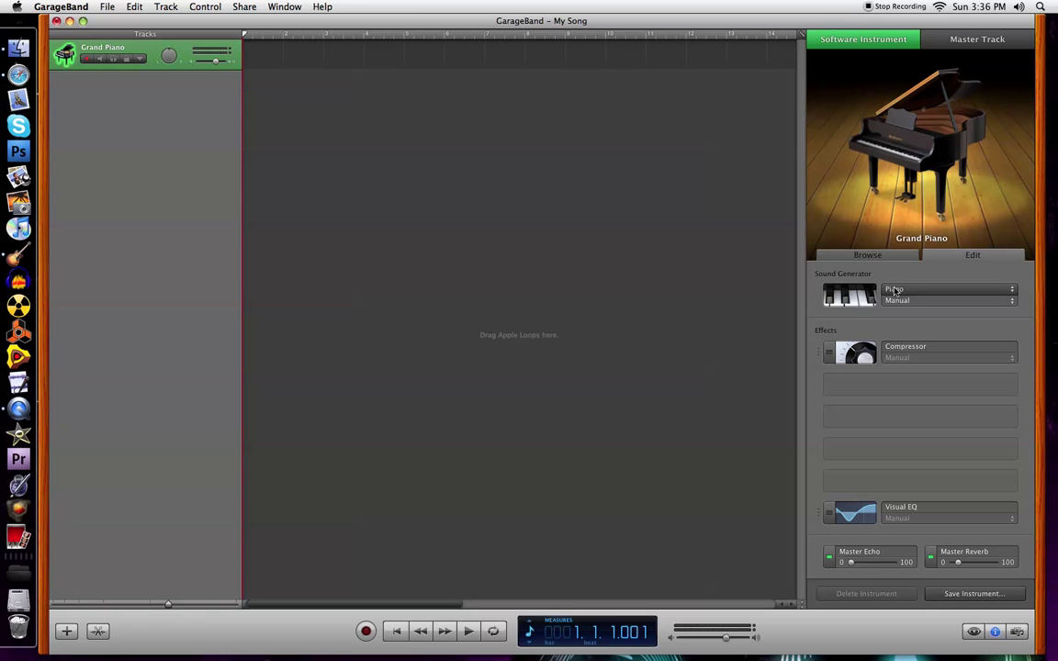
click(837, 293)
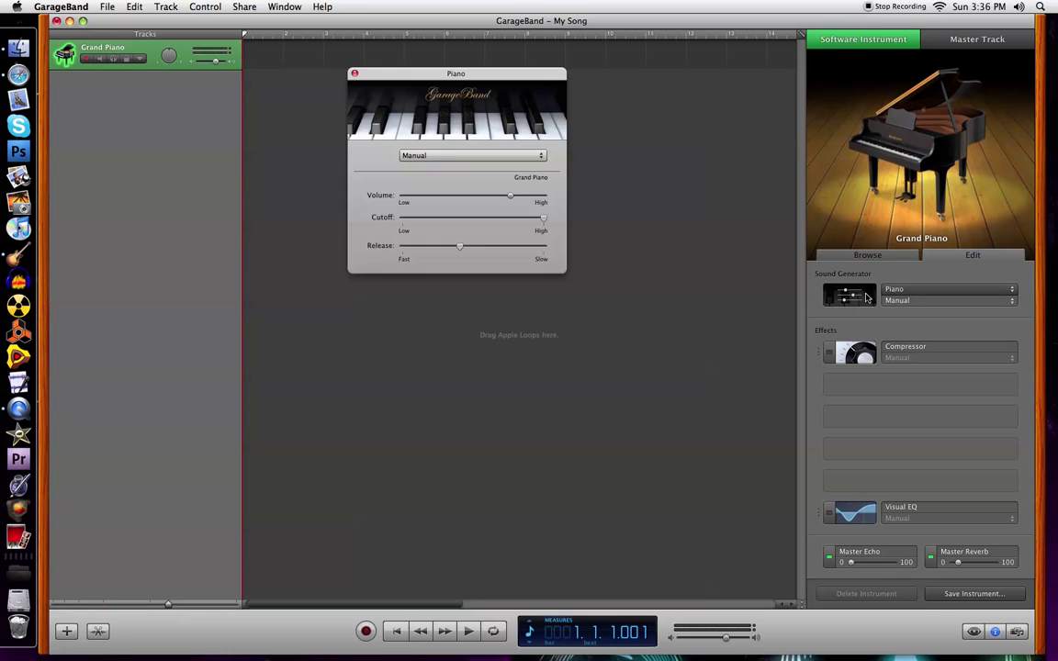
click(353, 73)
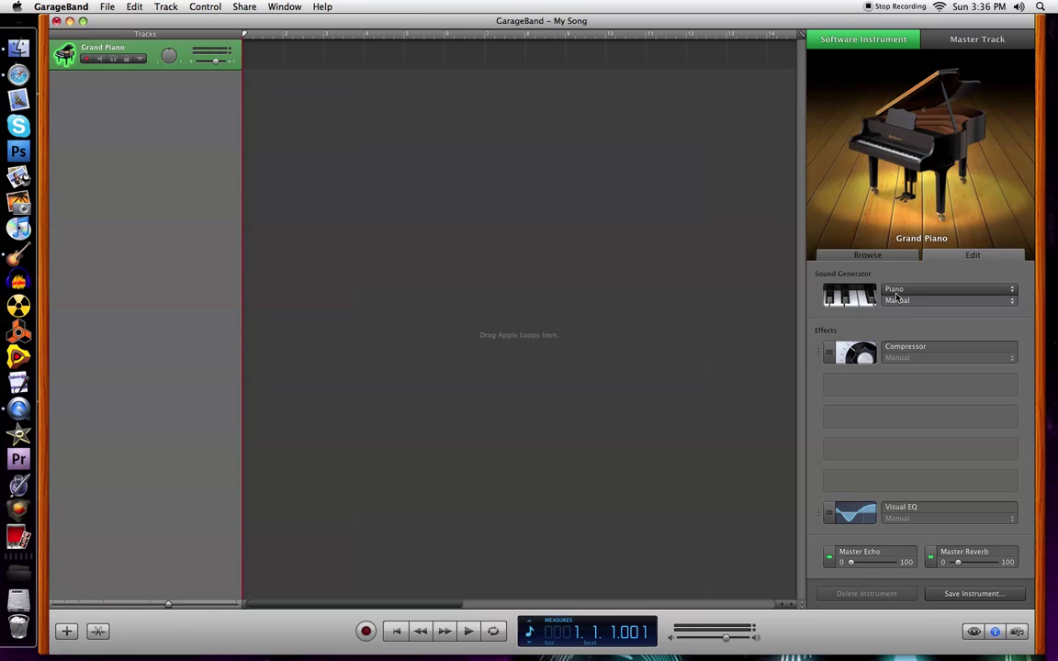
click(897, 293)
click(904, 290)
click(955, 291)
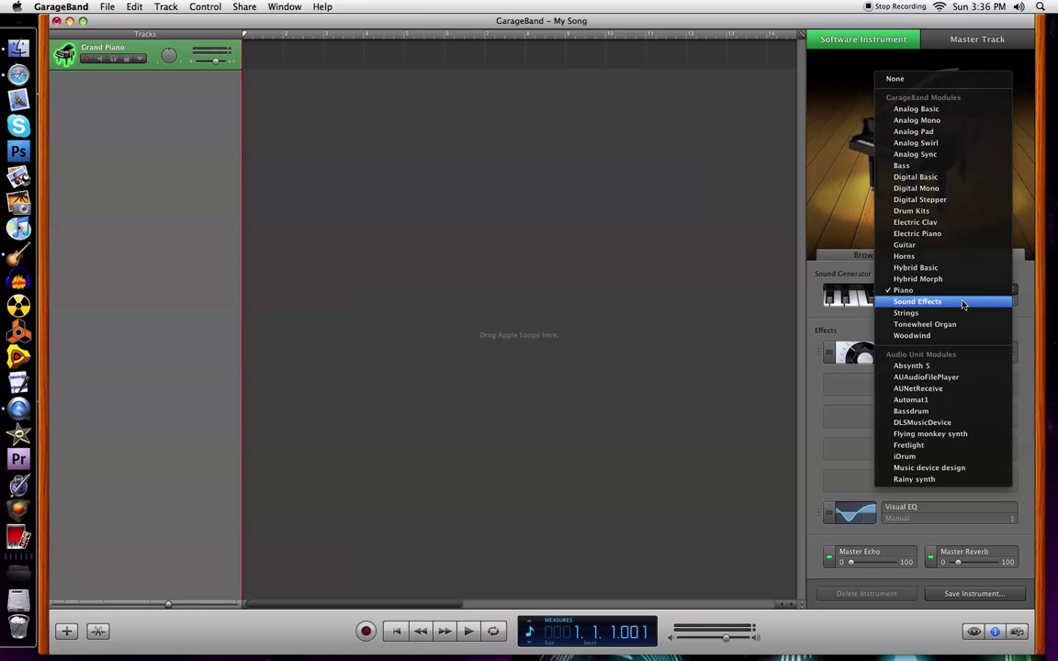
- Set the sound generator to DLSMusicDevice and load the Monkey.sf2 sound bank
click(951, 423)
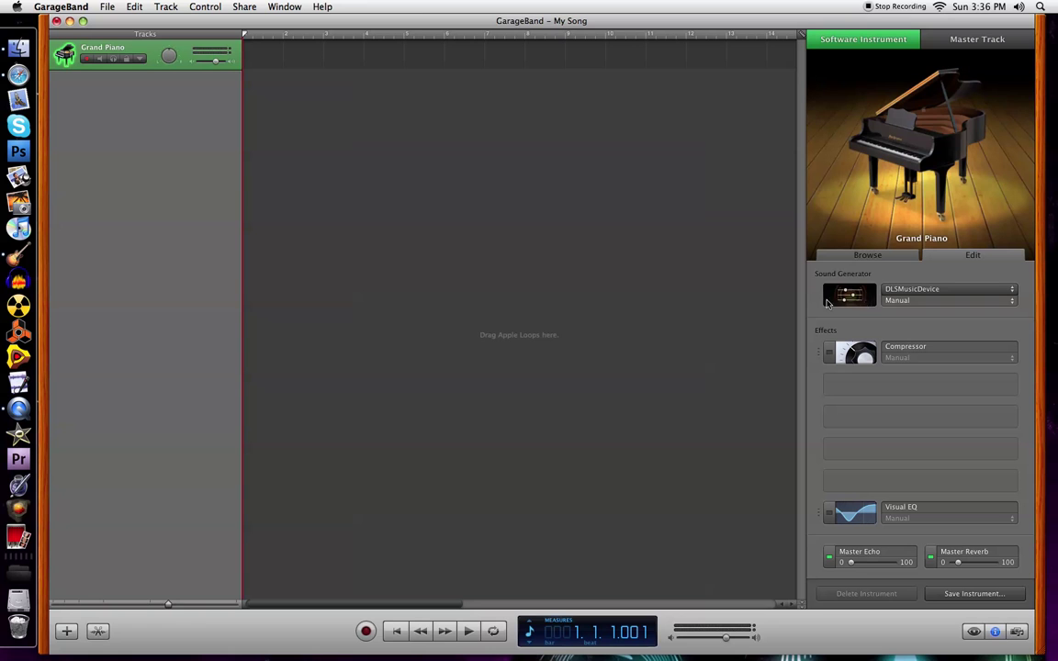
click(855, 299)
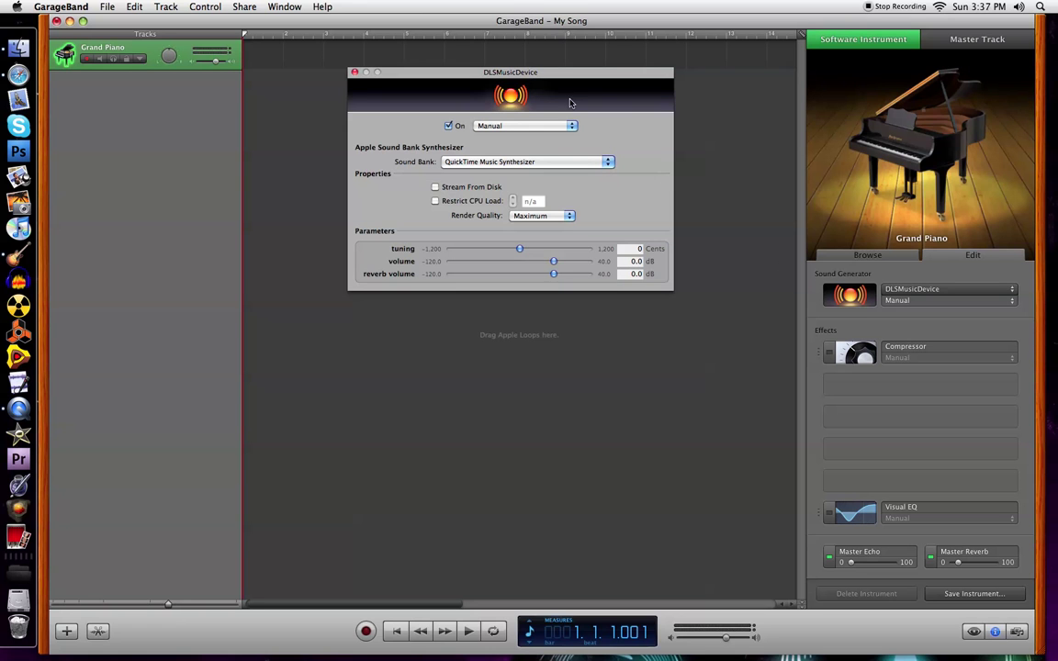
drag(557, 76, 656, 183)
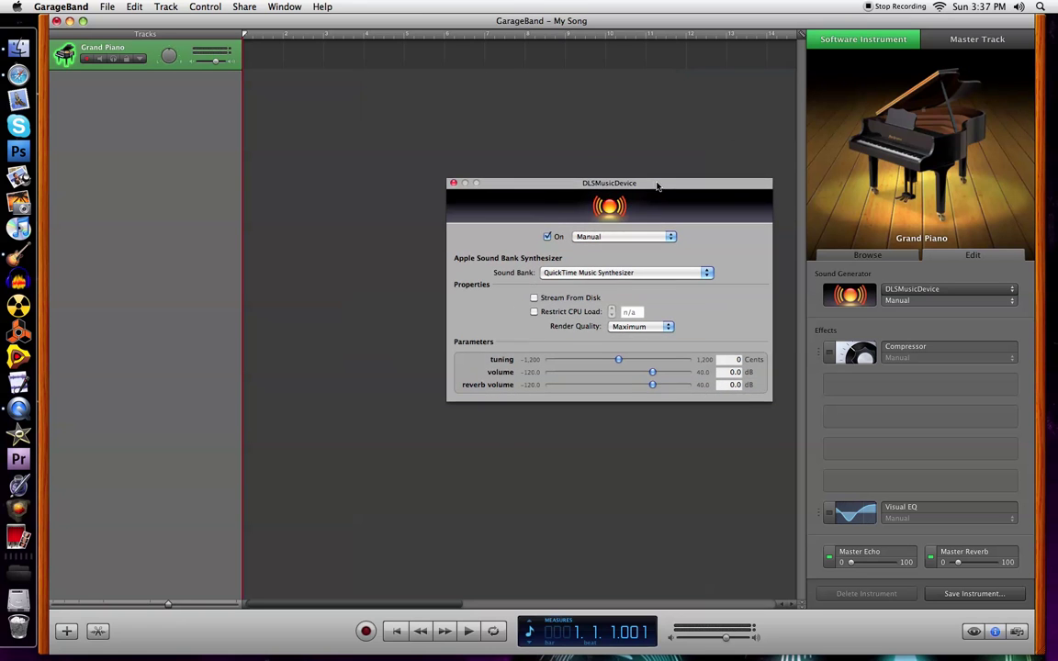
click(708, 274)
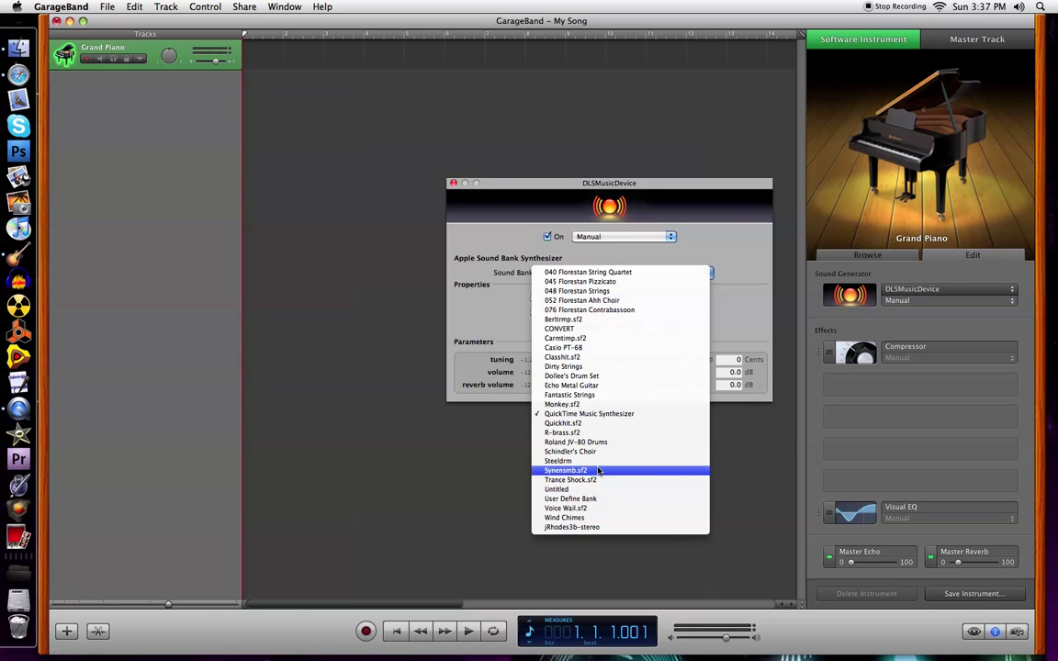
click(580, 406)
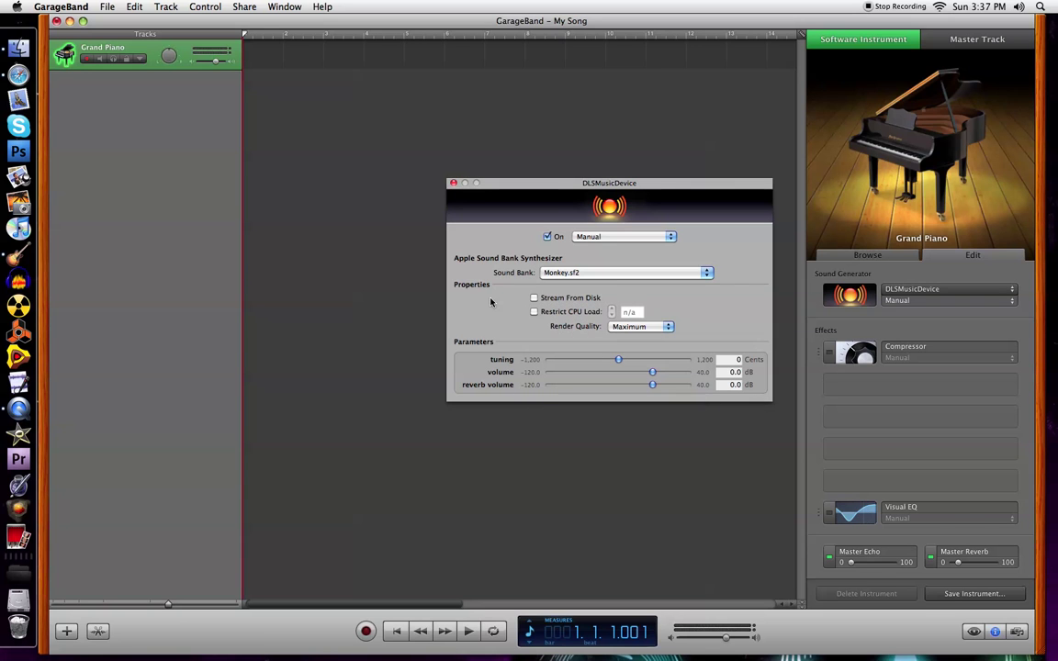
click(453, 185)
- Audition the Monkey sound with Musical Typing, playing keys d through k
click(284, 6)
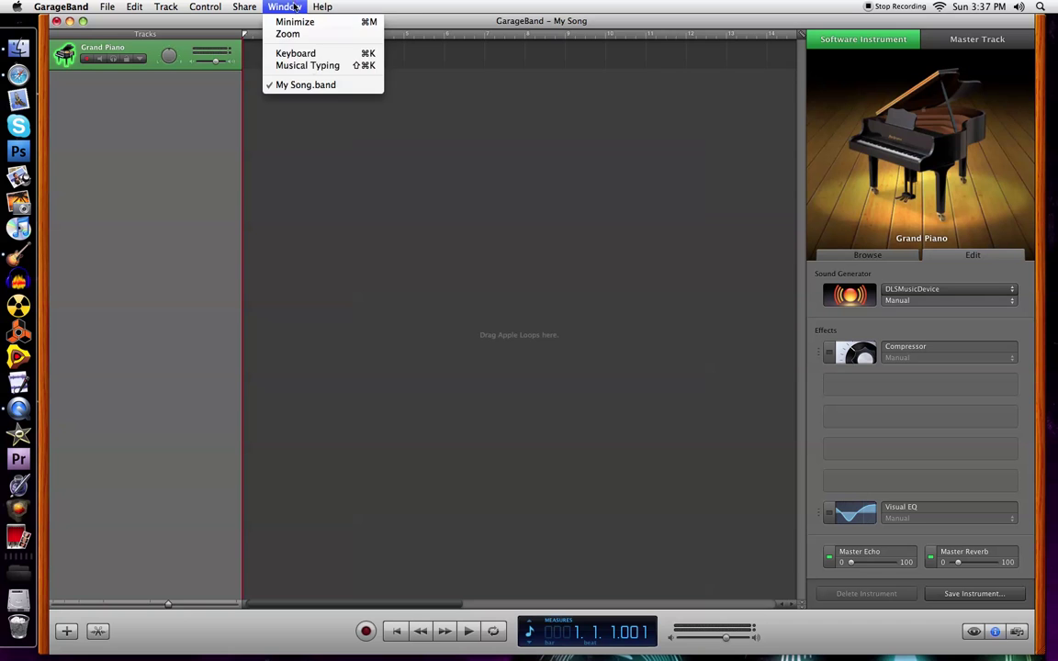
click(312, 68)
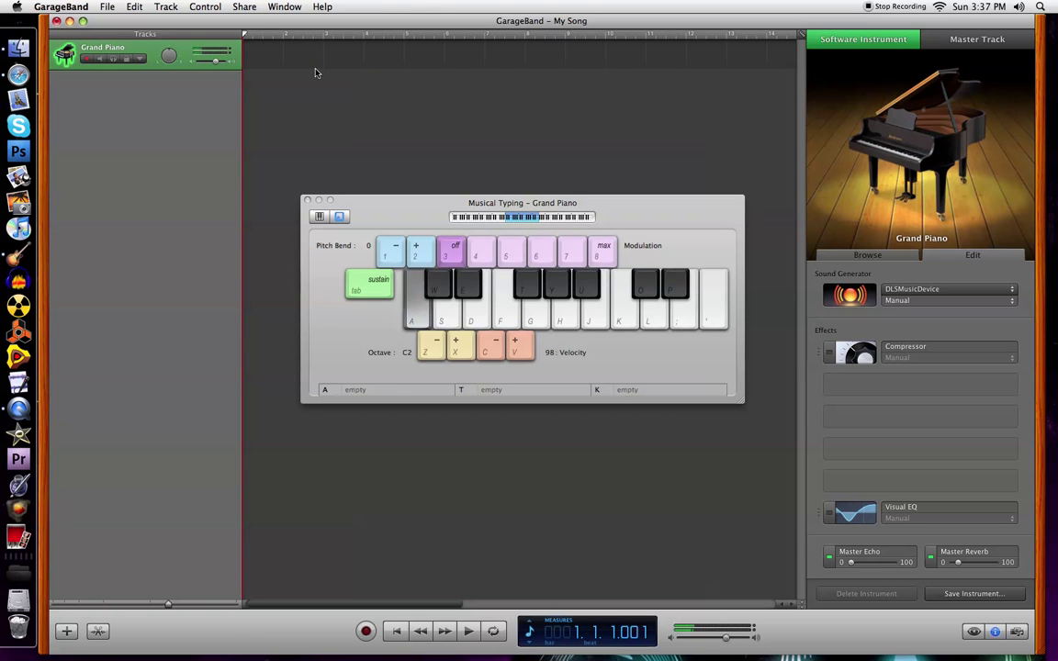
key(d)
key(f)
key(g)
key(h)
key(j)
key(k)
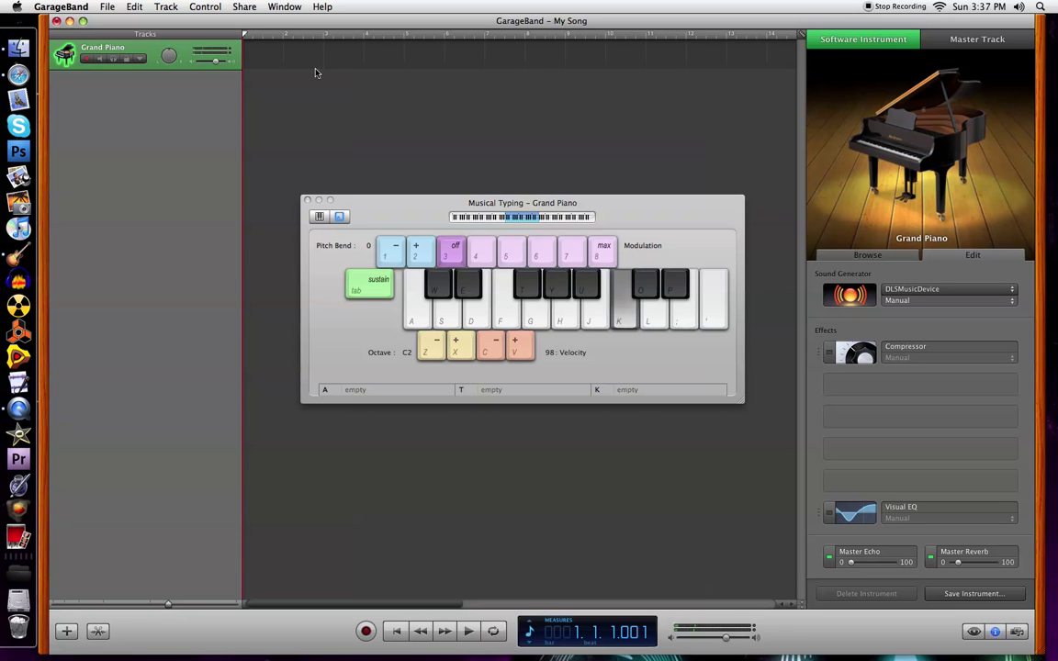
click(307, 202)
- Load the Schindler's Choir sound bank, audition it with Musical Typing, and turn Master Reverb off
click(836, 292)
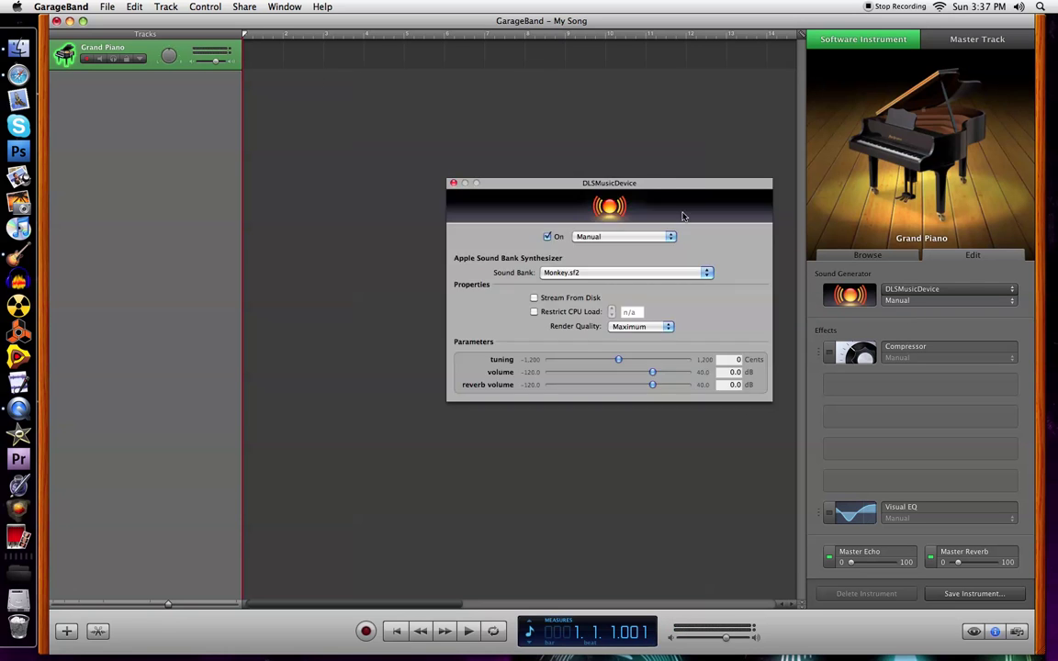
click(652, 272)
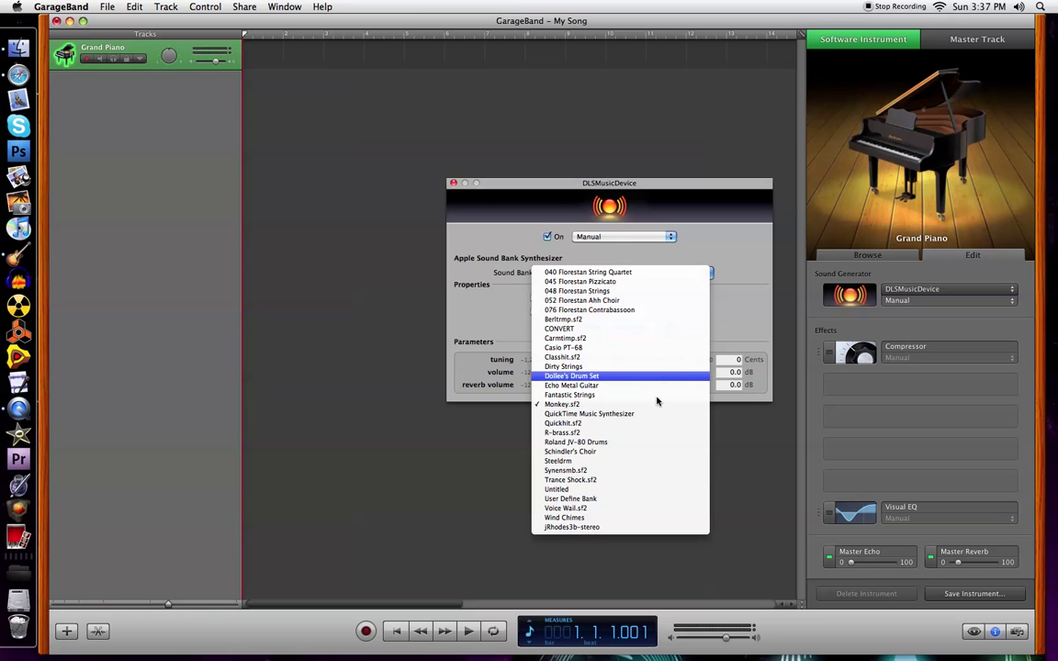
click(646, 451)
click(294, 6)
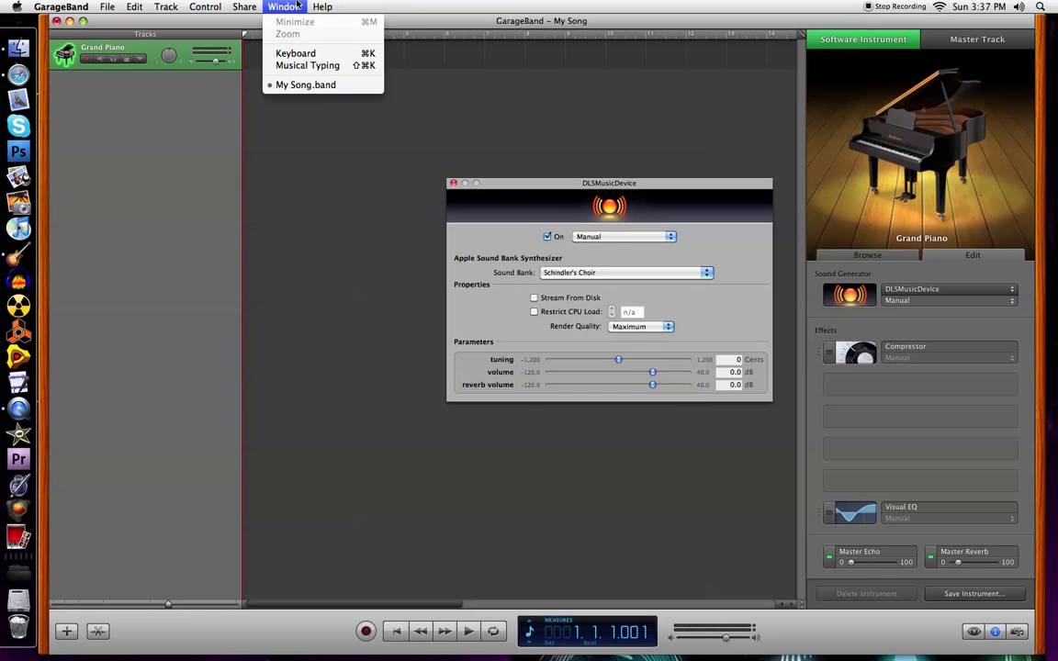
click(307, 65)
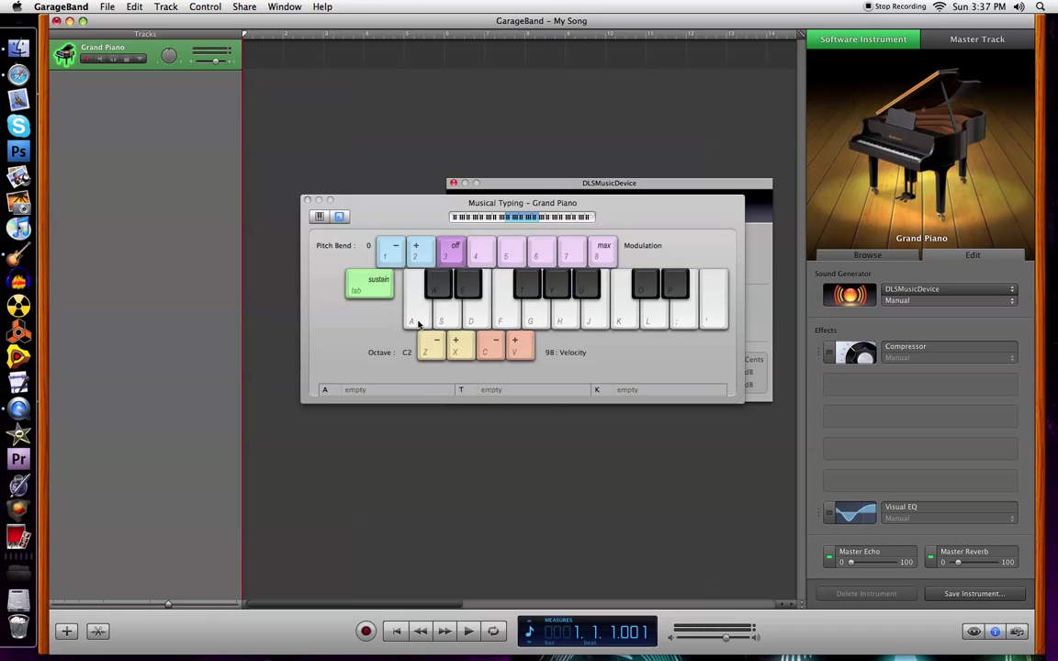
drag(418, 324, 625, 310)
click(307, 201)
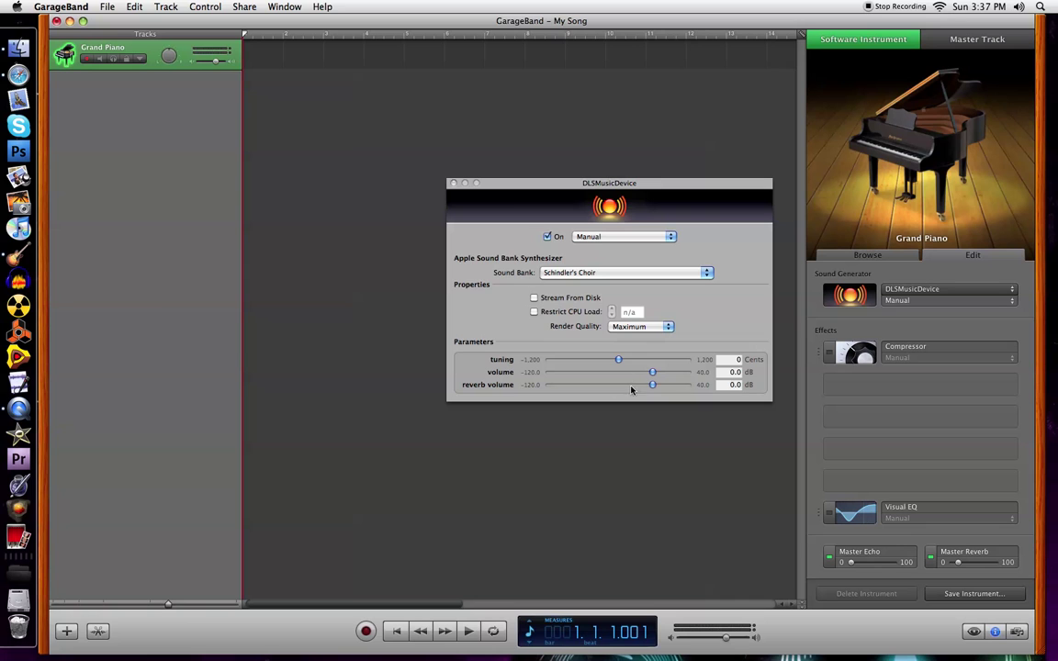
click(932, 559)
- Close the DLSMusicDevice settings and delete the Grand Piano track
click(452, 185)
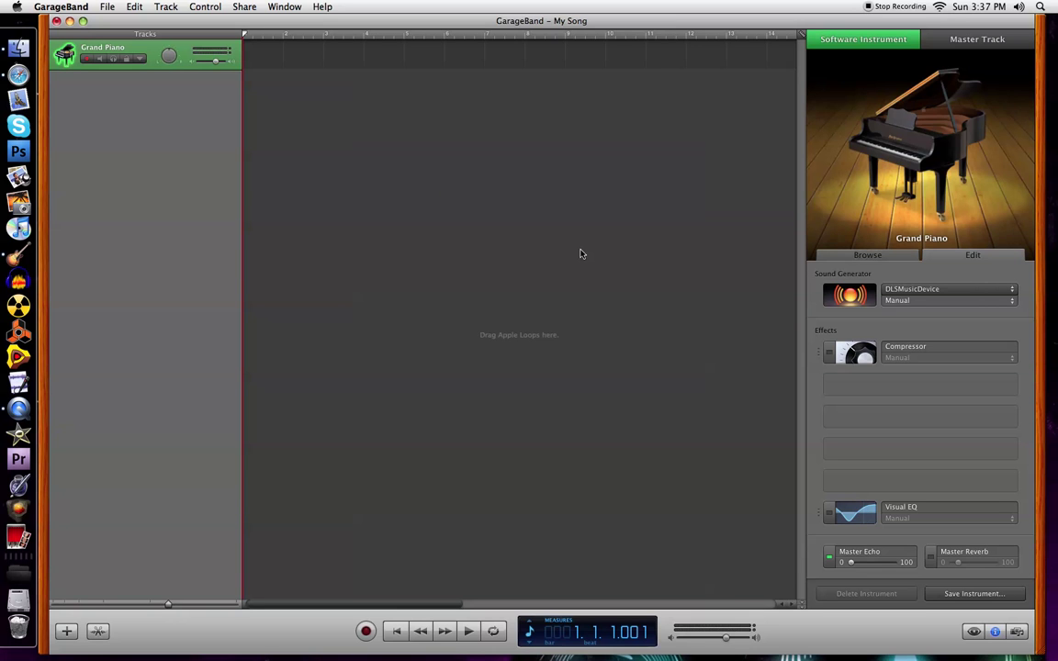
click(853, 261)
key(super+BackSpace)
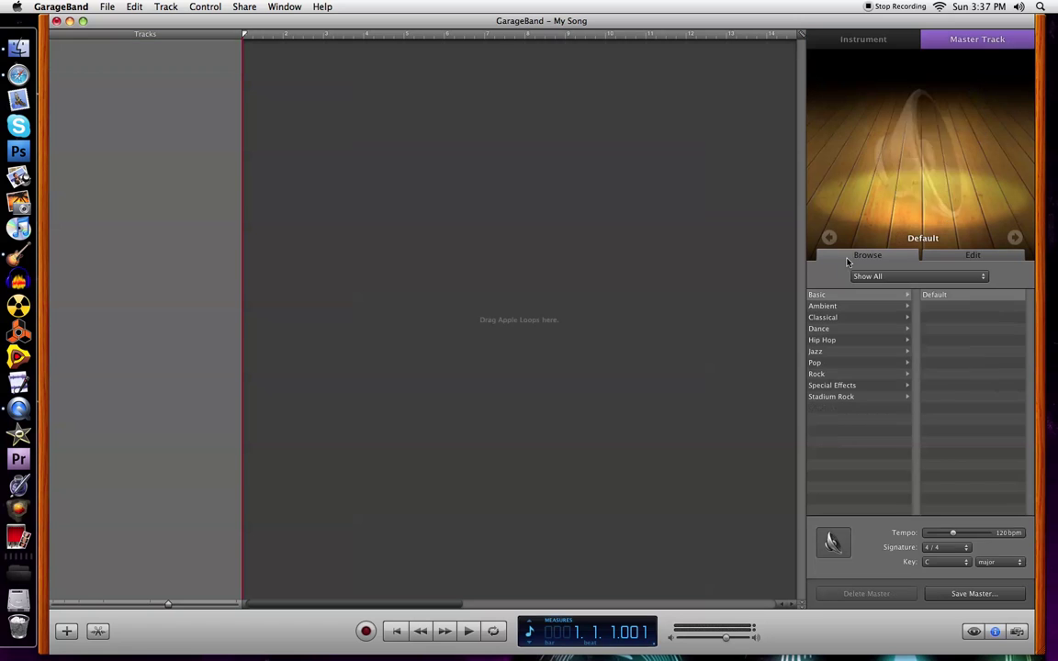
- Create a new Real Instrument track through Track > New Track
click(134, 6)
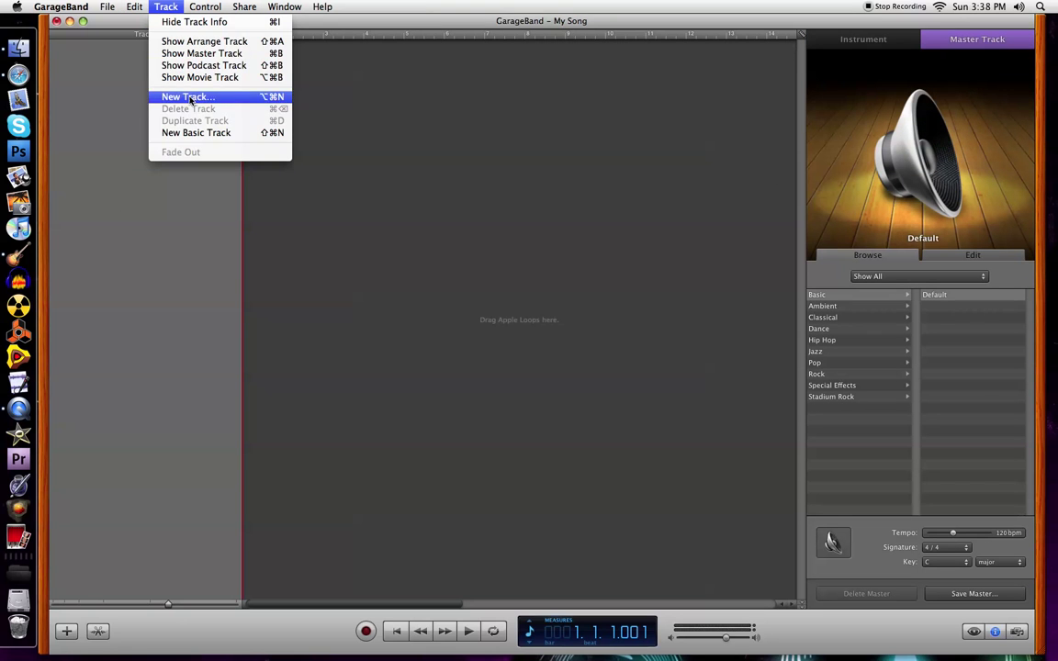
click(187, 96)
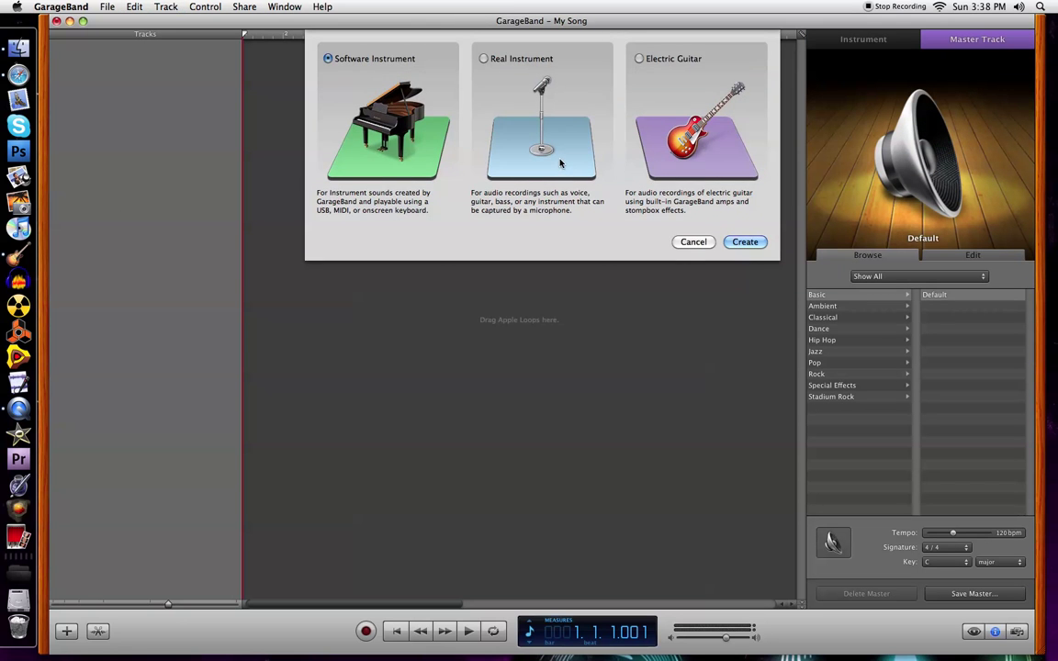
click(565, 168)
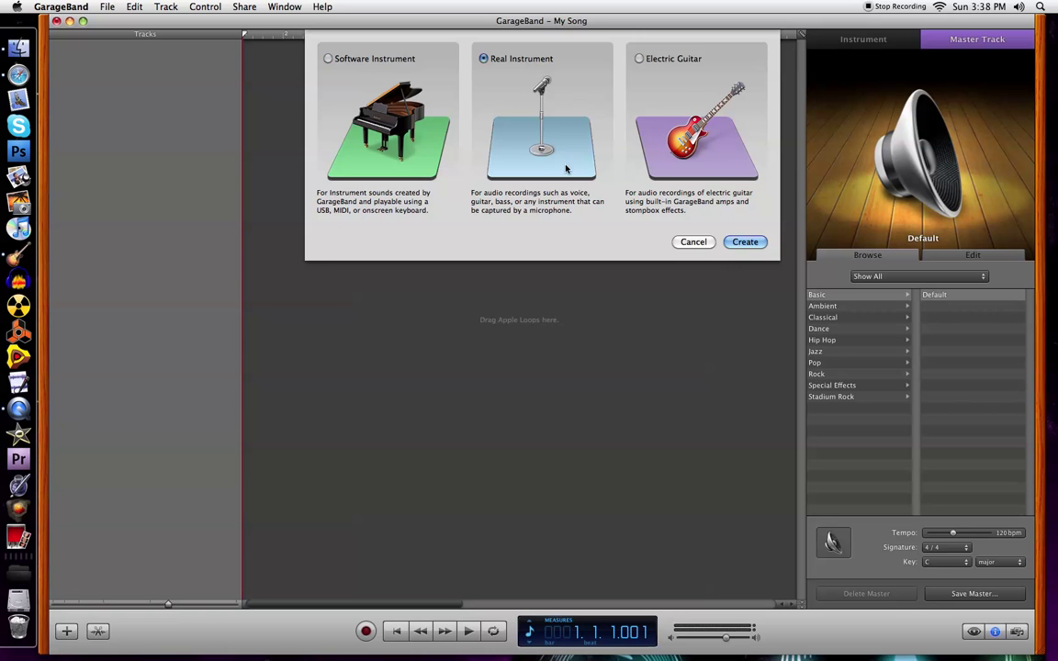
click(740, 241)
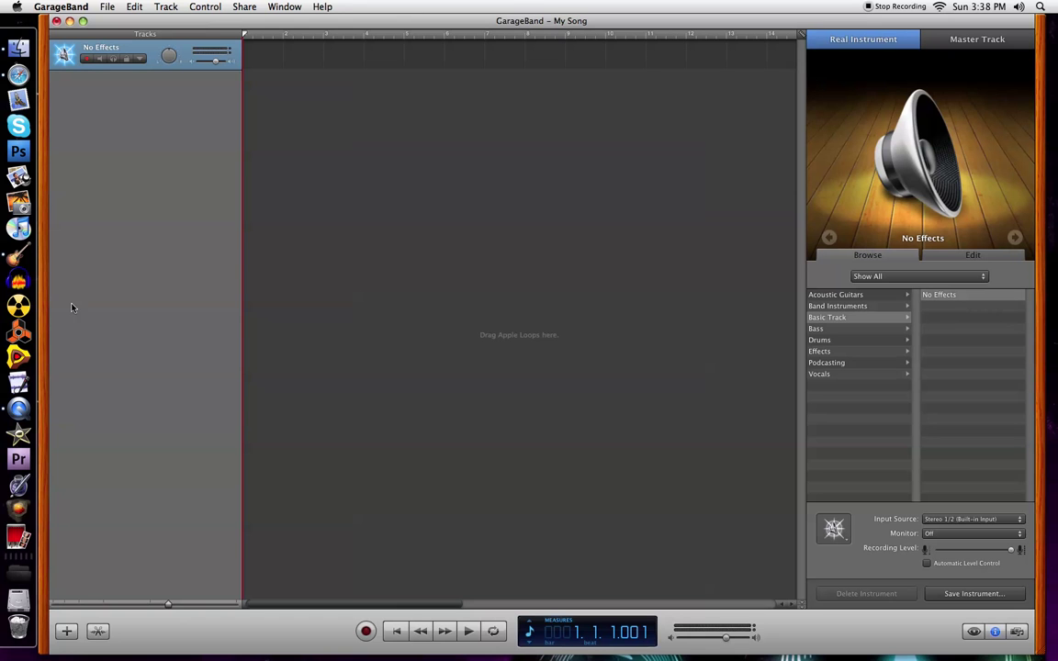
click(7, 577)
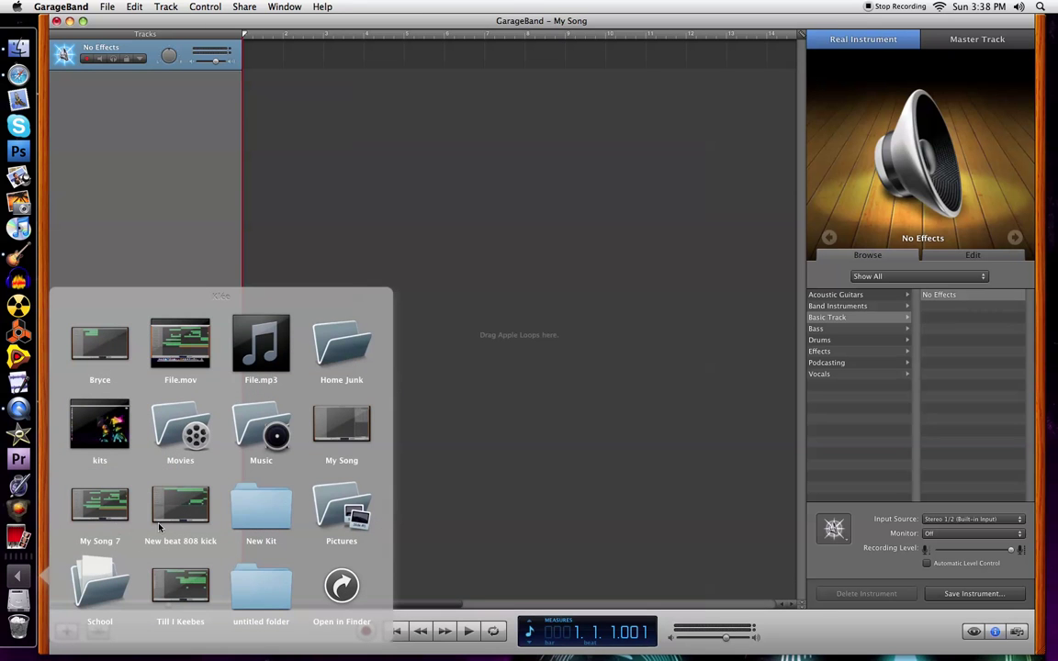
click(284, 437)
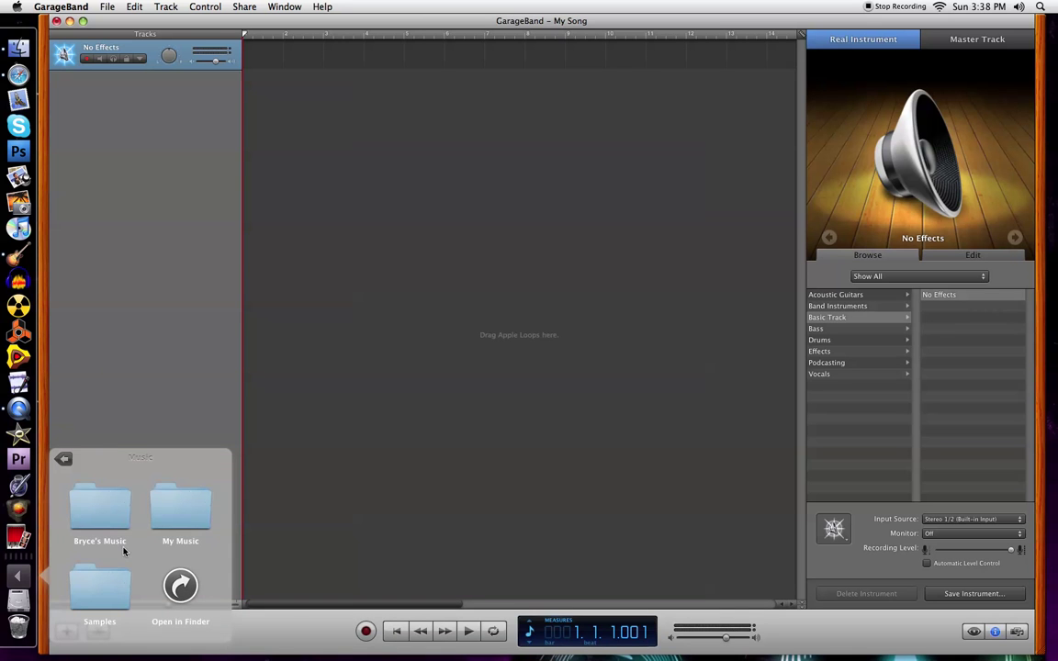
click(125, 514)
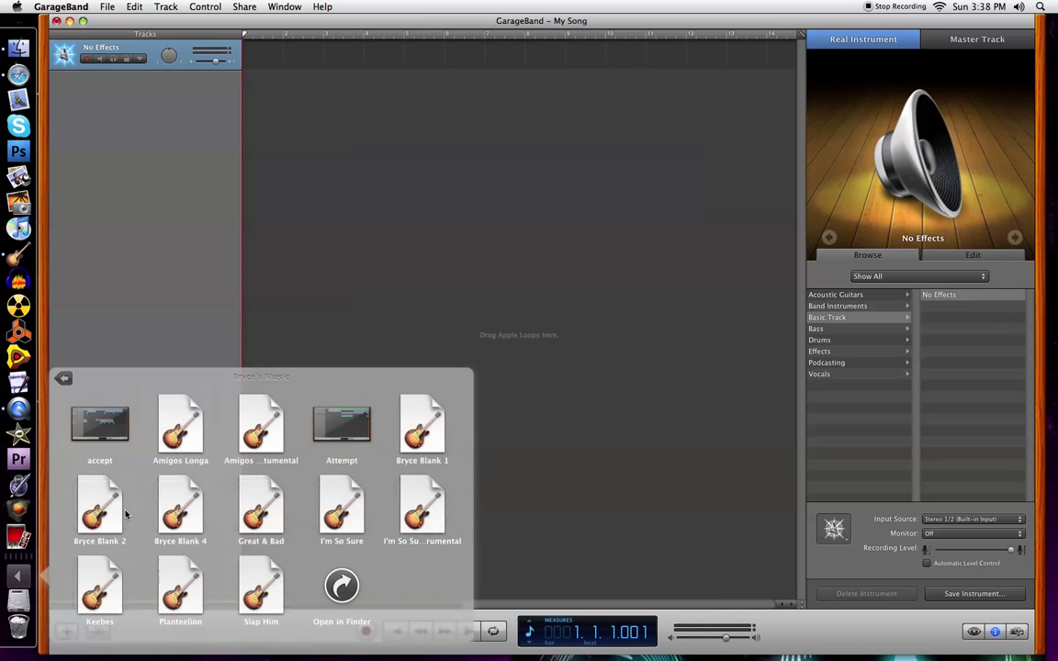
click(59, 378)
click(178, 522)
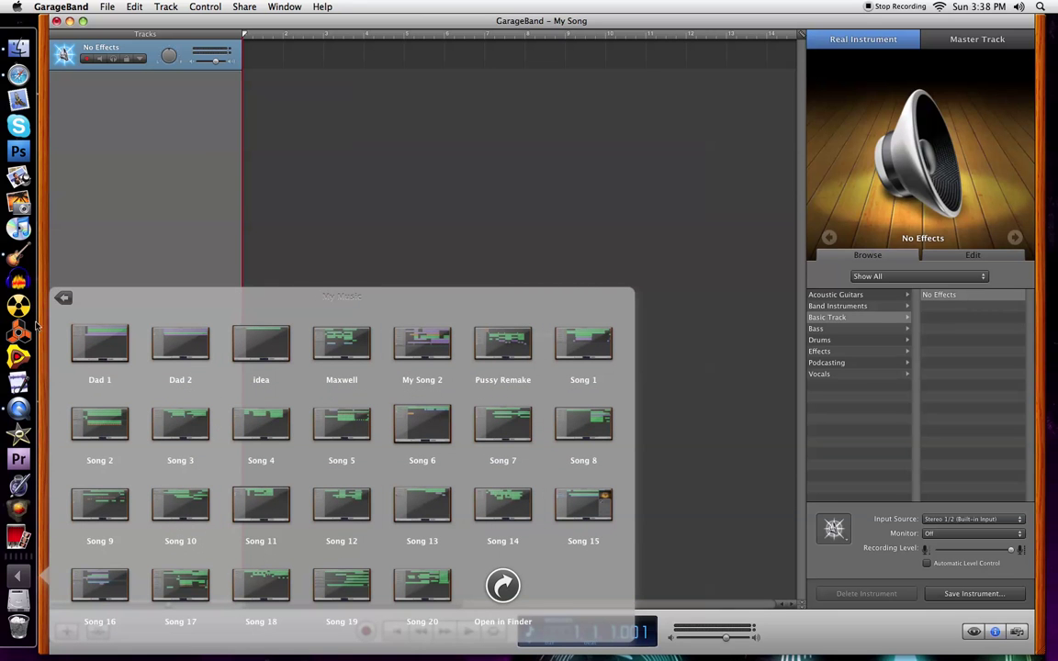
click(62, 296)
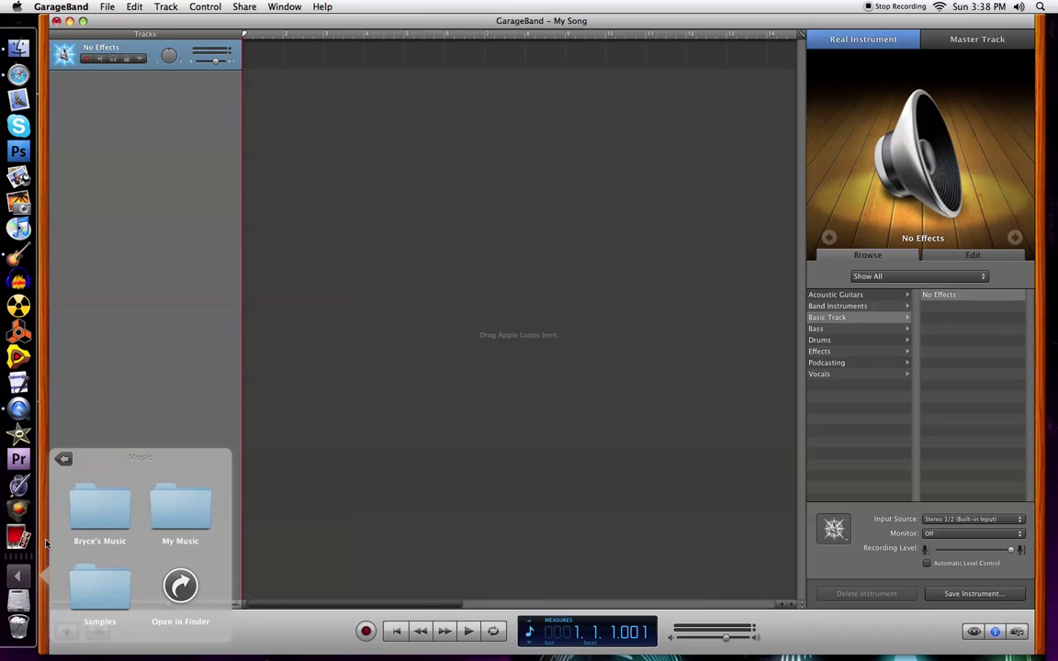
click(63, 458)
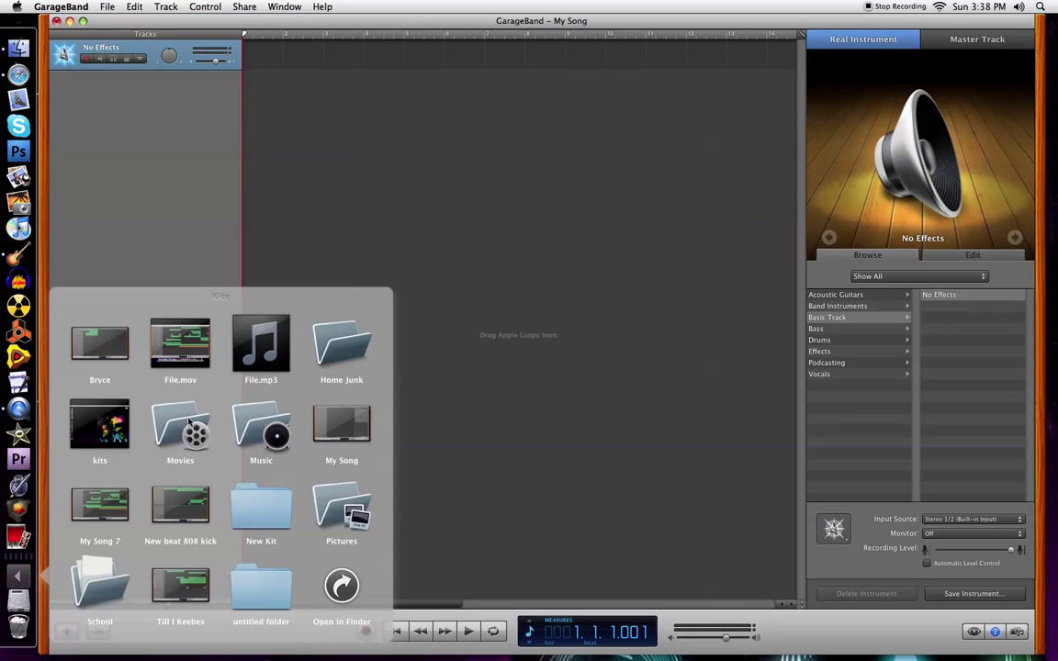
click(33, 576)
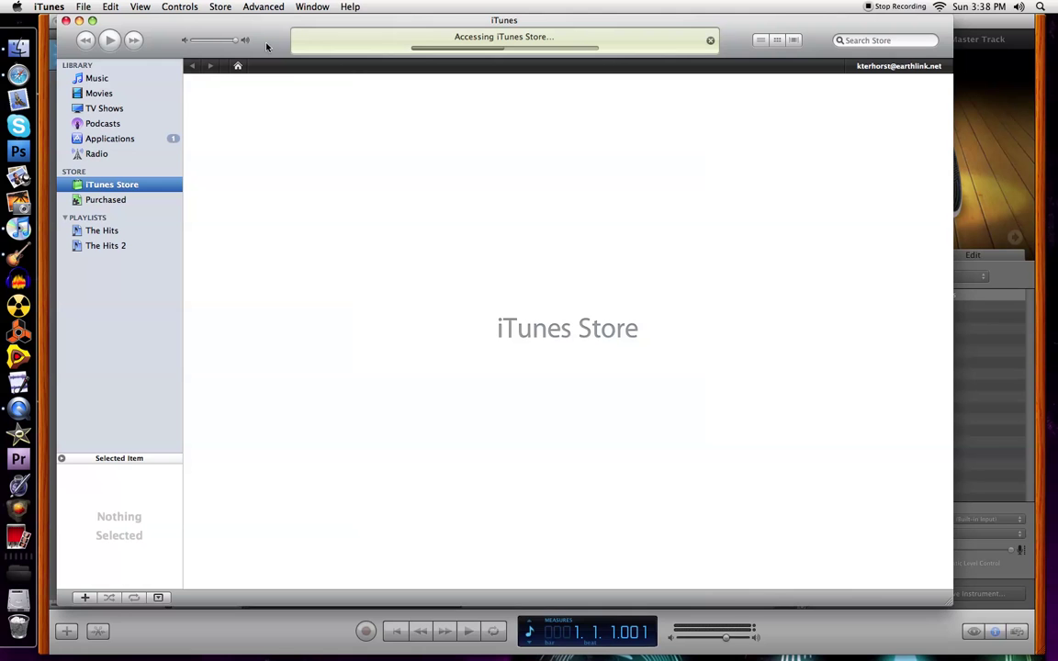
- Drag the Freedom album from the iTunes Music library into GarageBand's tracks
click(130, 80)
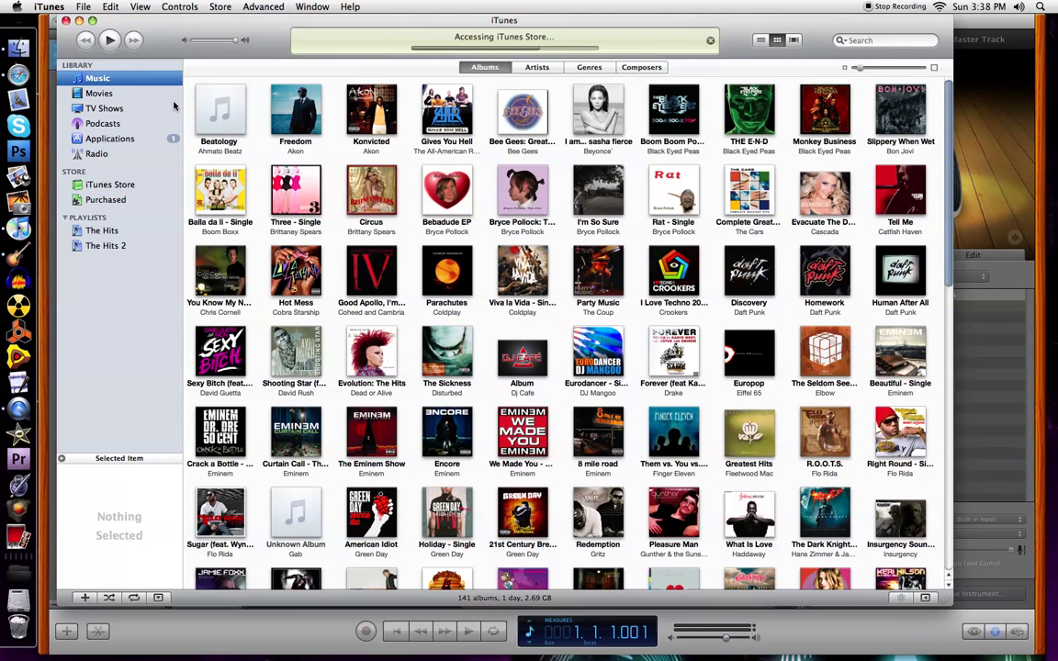
drag(248, 37, 293, 295)
drag(324, 353, 244, 65)
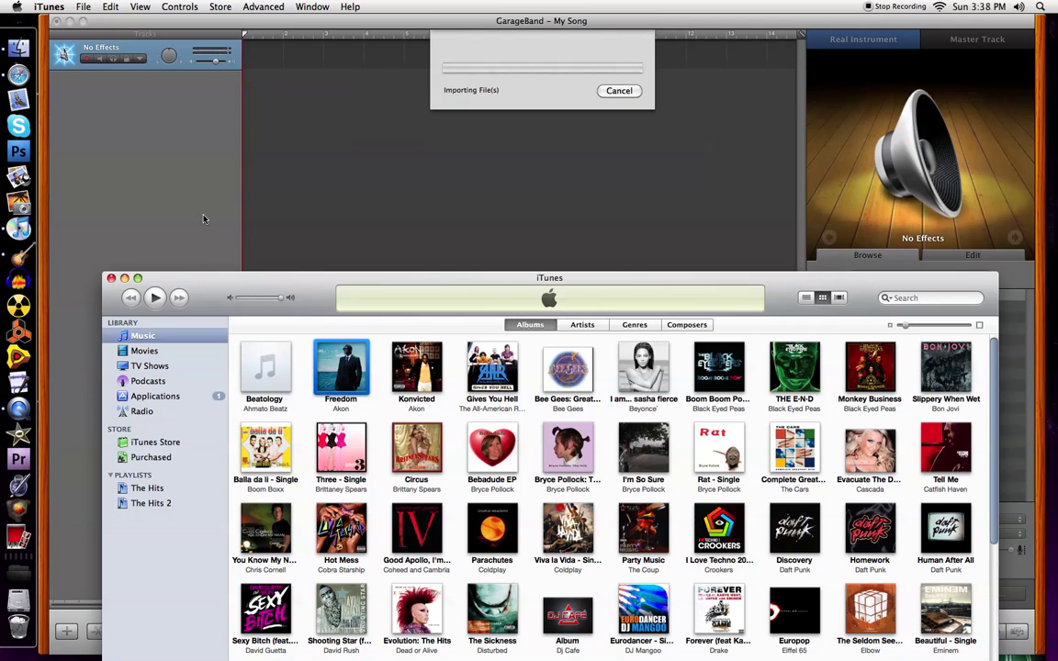
- Close iTunes, play the imported region with the metronome toggled, then stop and rewind to the start
click(111, 279)
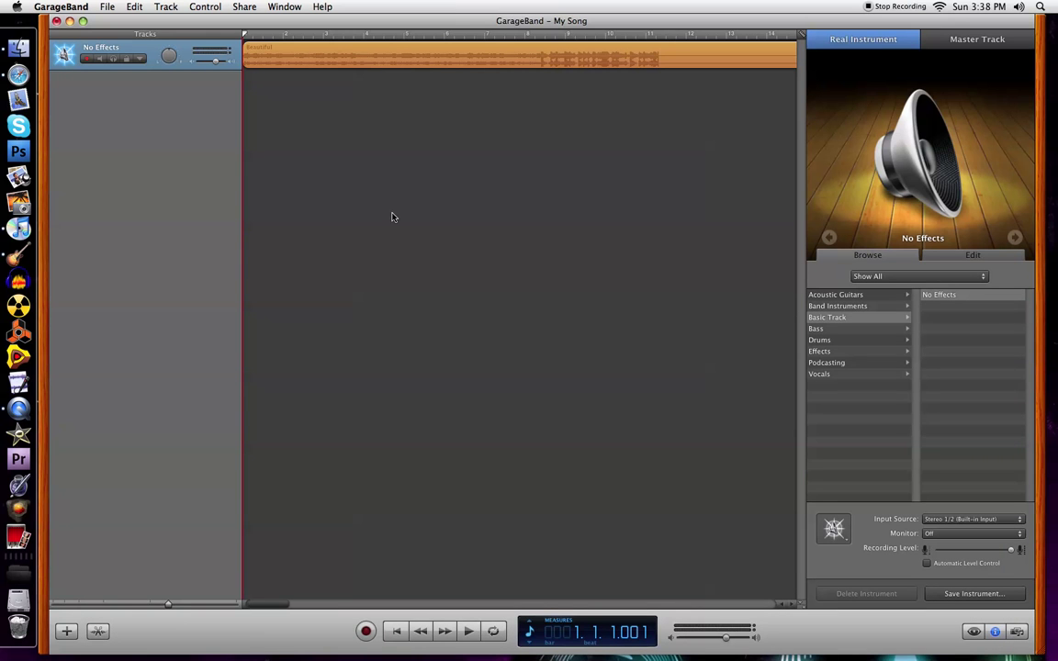
key(space)
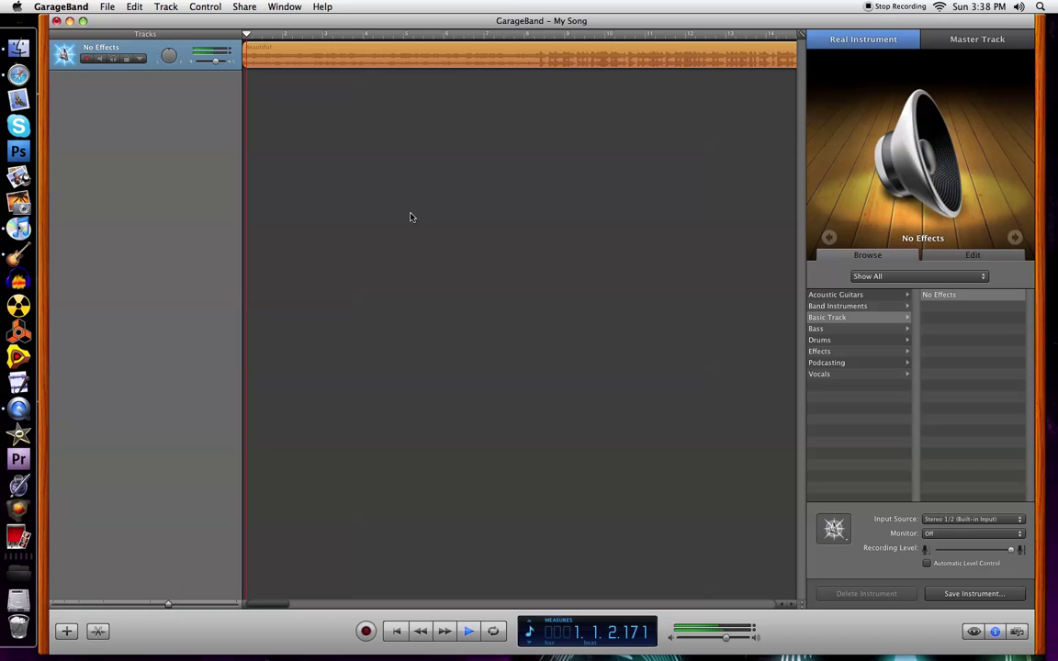
click(195, 7)
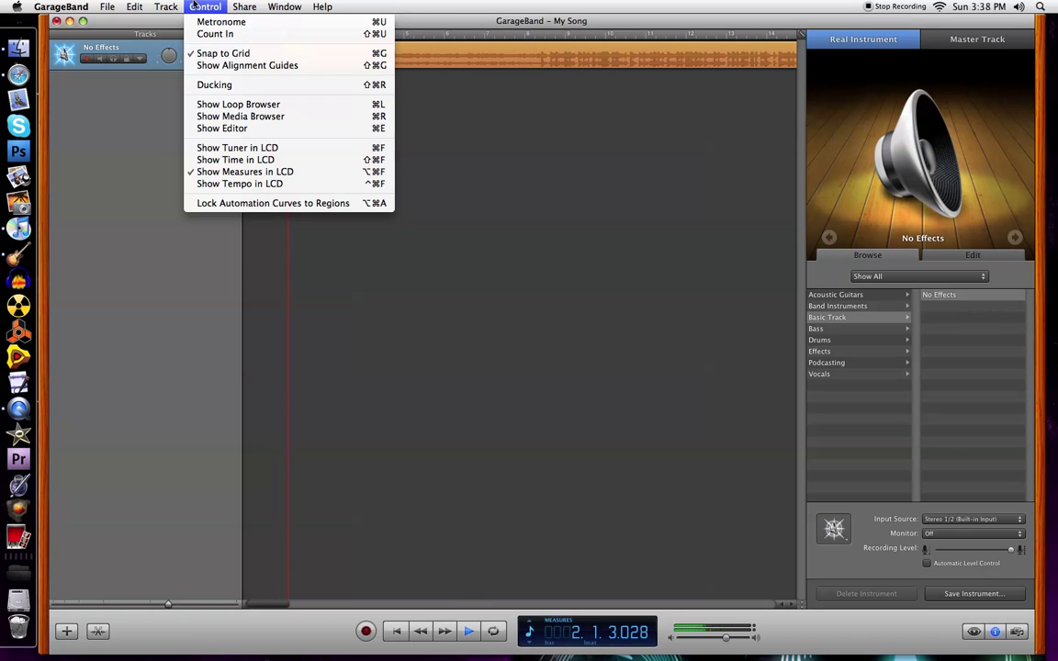
click(193, 18)
key(XF86AudioRaiseVolume)
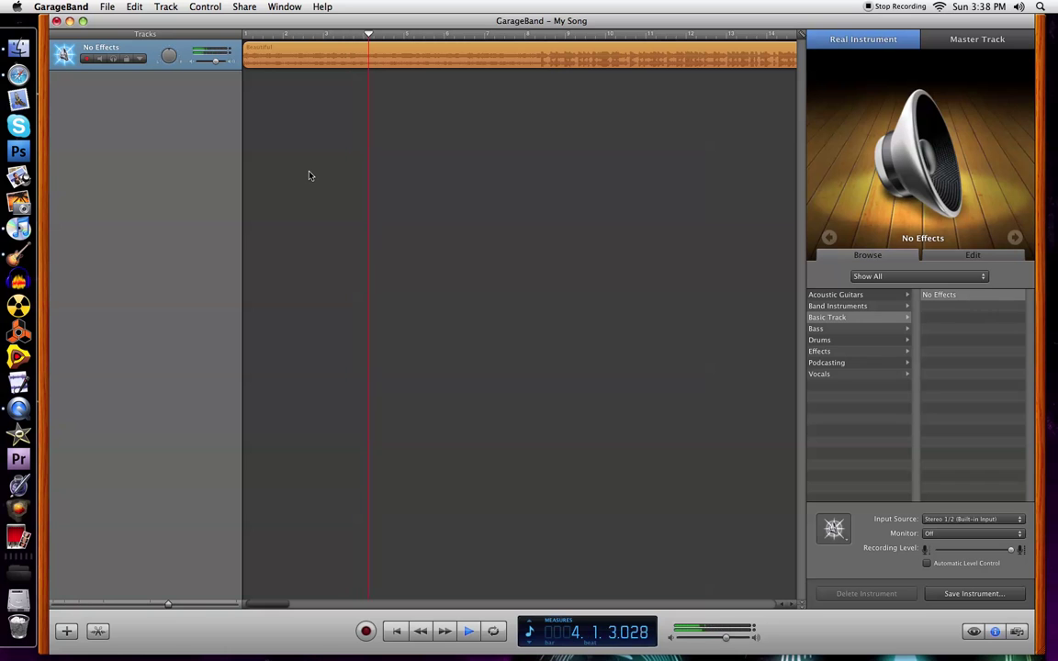
key(space)
key(Return)
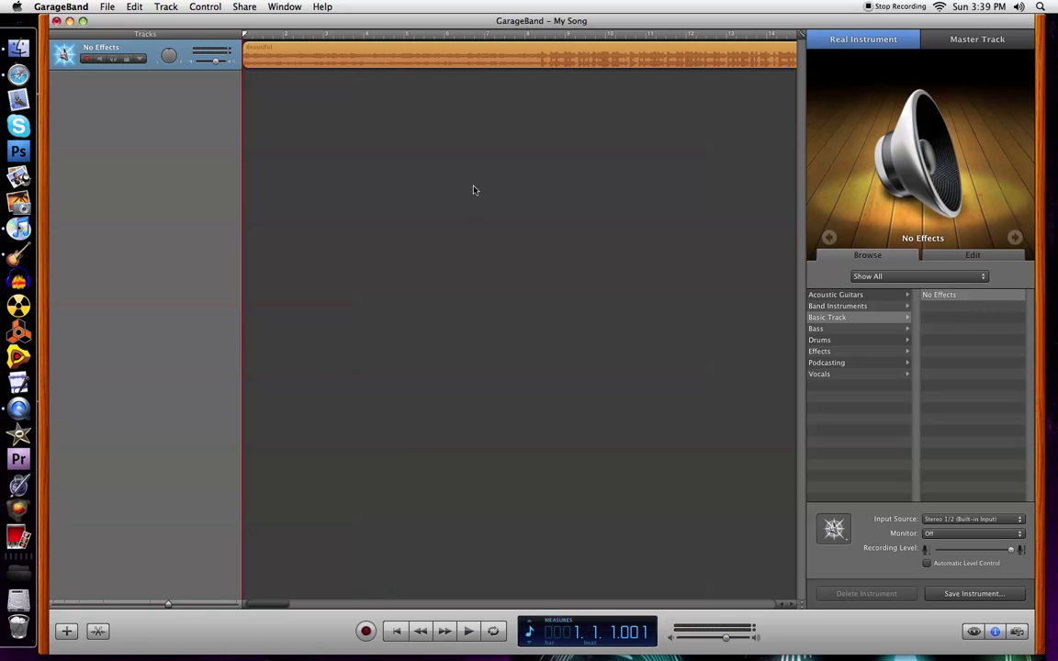
click(973, 255)
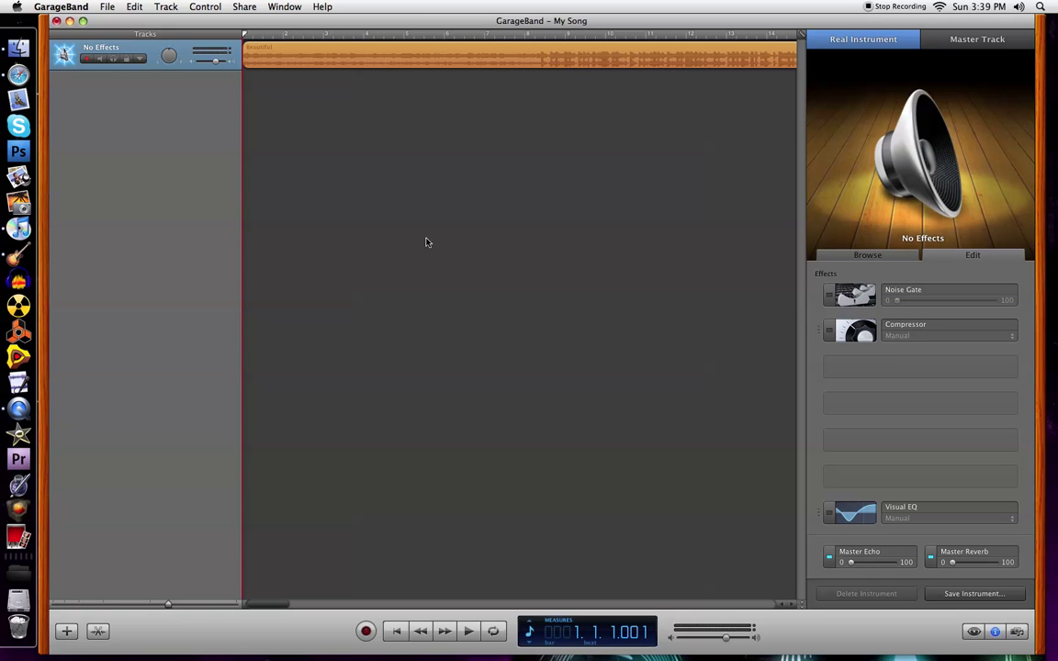
click(862, 372)
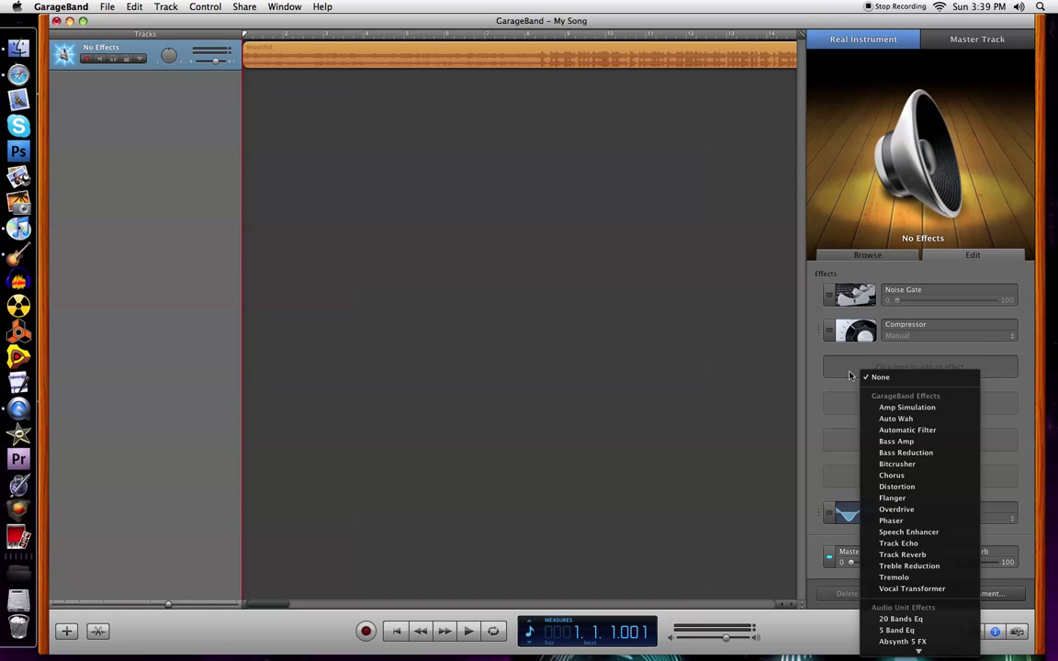
scroll(931, 462, down, 10)
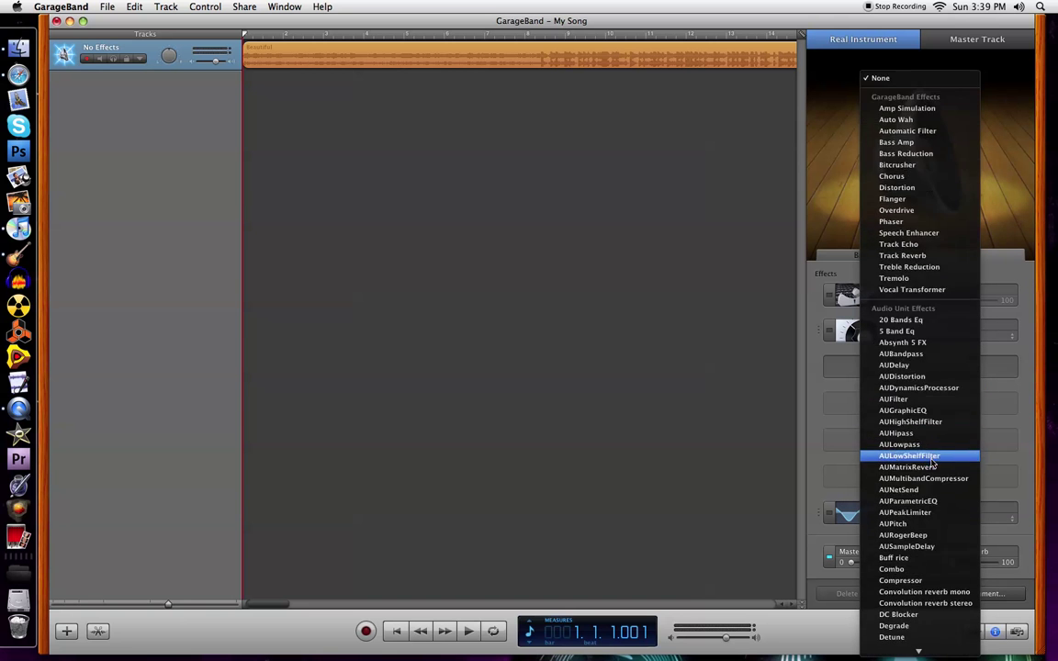
scroll(932, 462, down, 5)
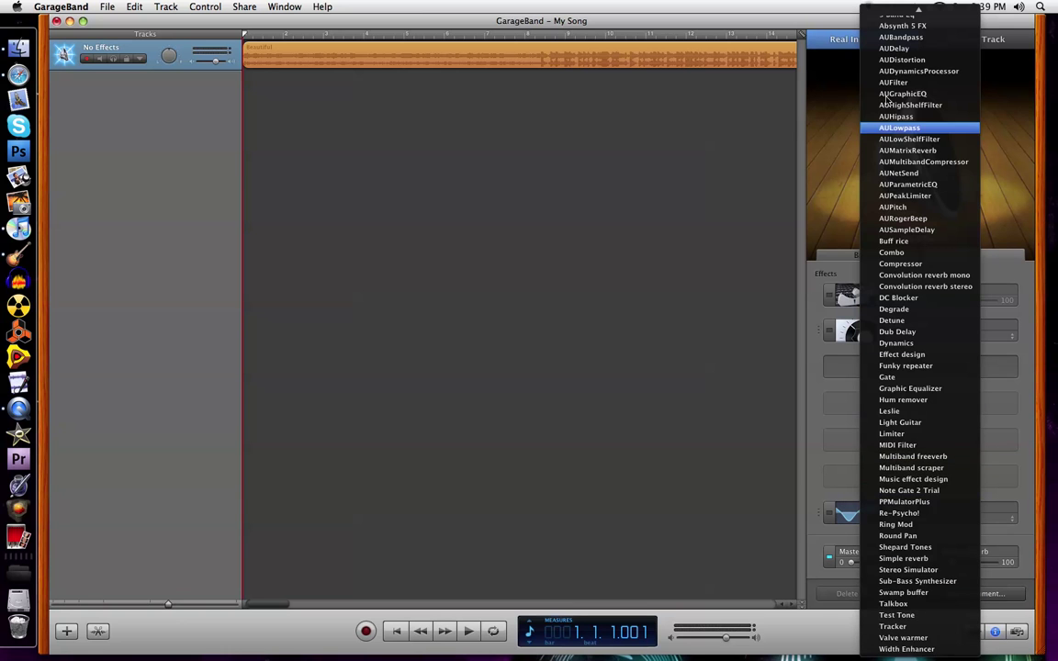
scroll(881, 27, up, 3)
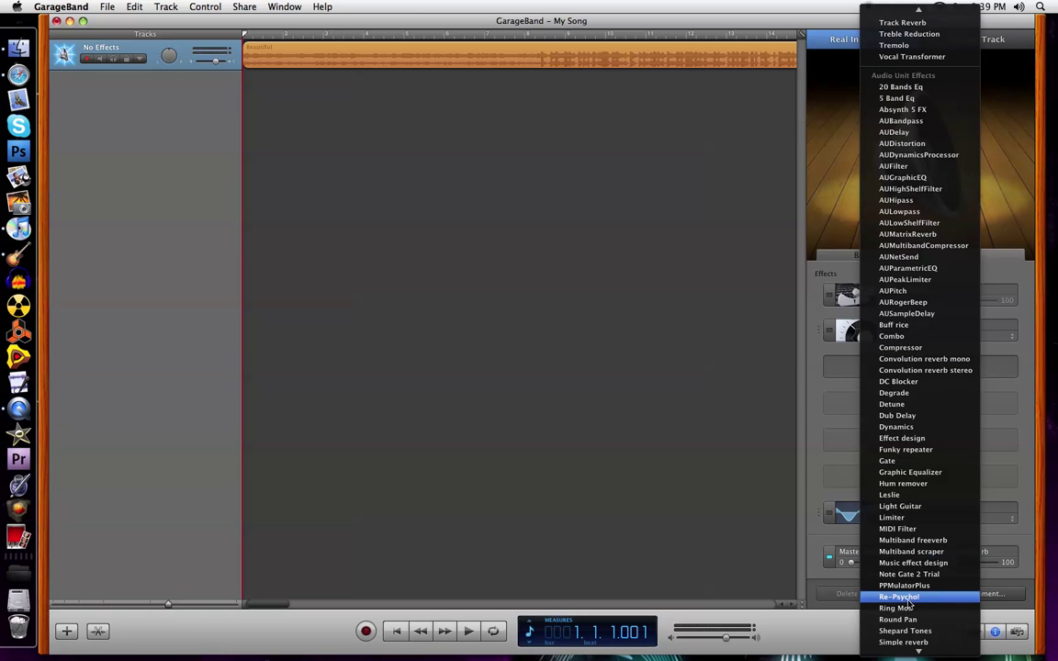
scroll(917, 633, down, 3)
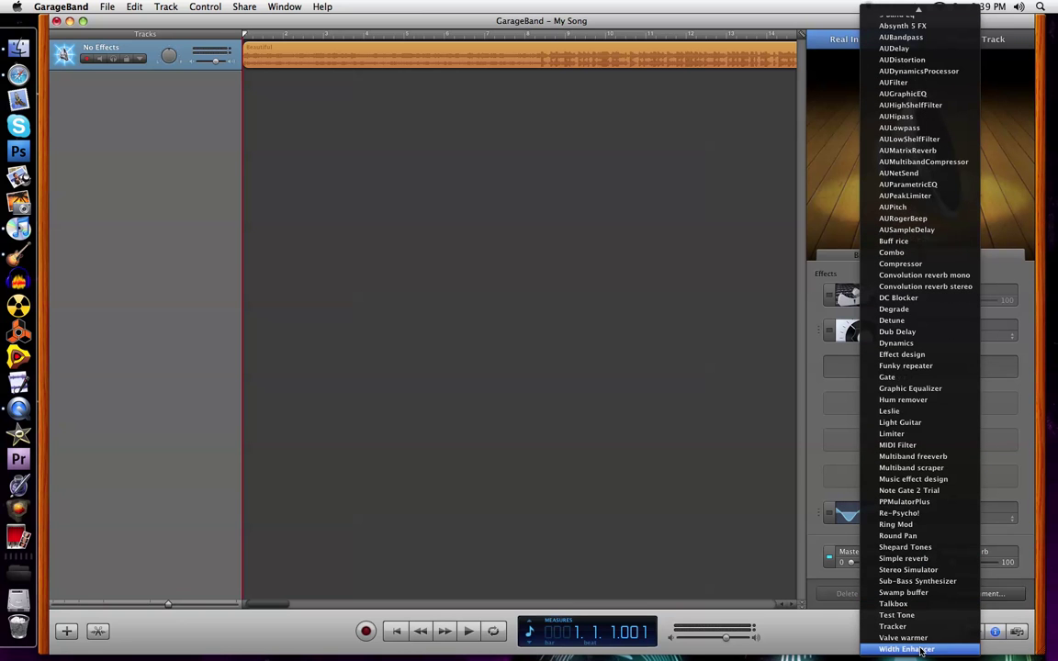
- Dismiss the effects list and open the home Library folder in a new Finder window
click(666, 472)
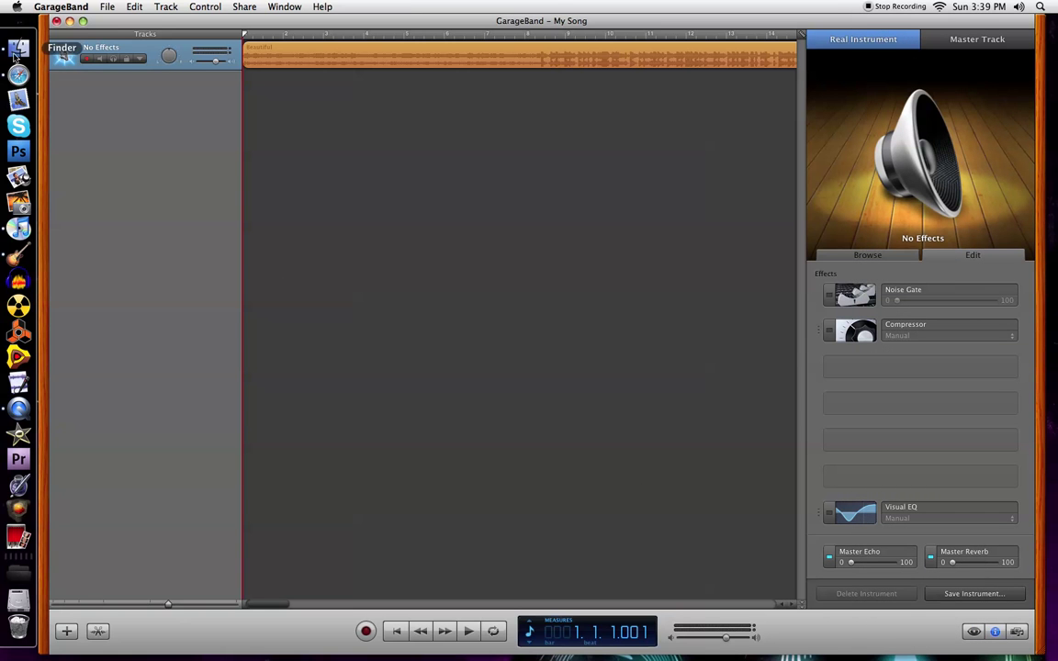
right_click(14, 53)
click(17, 45)
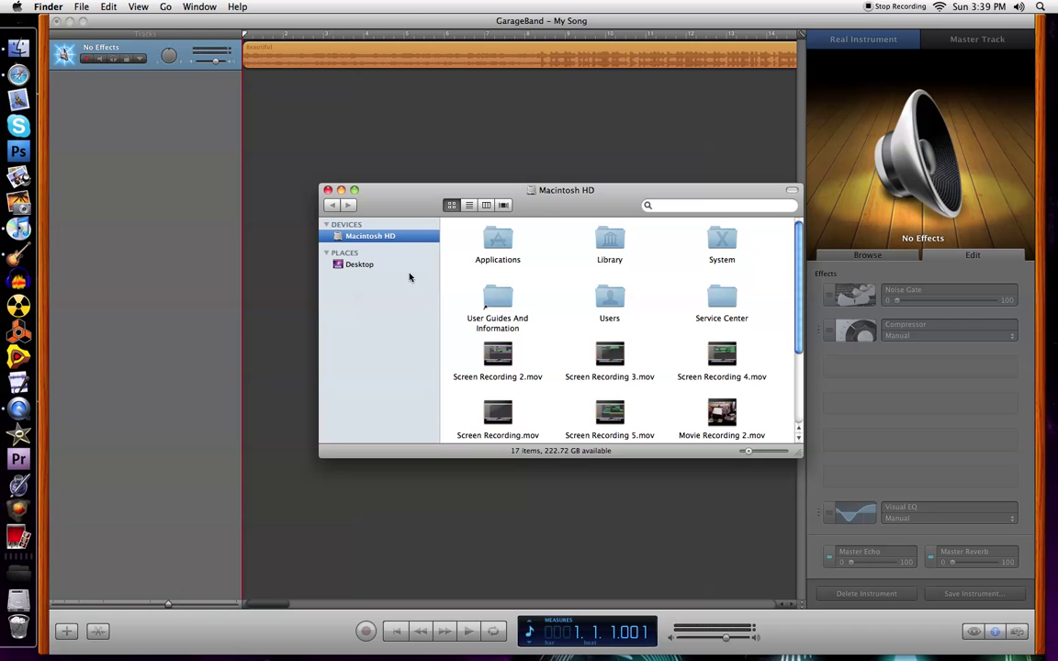
drag(503, 194, 453, 246)
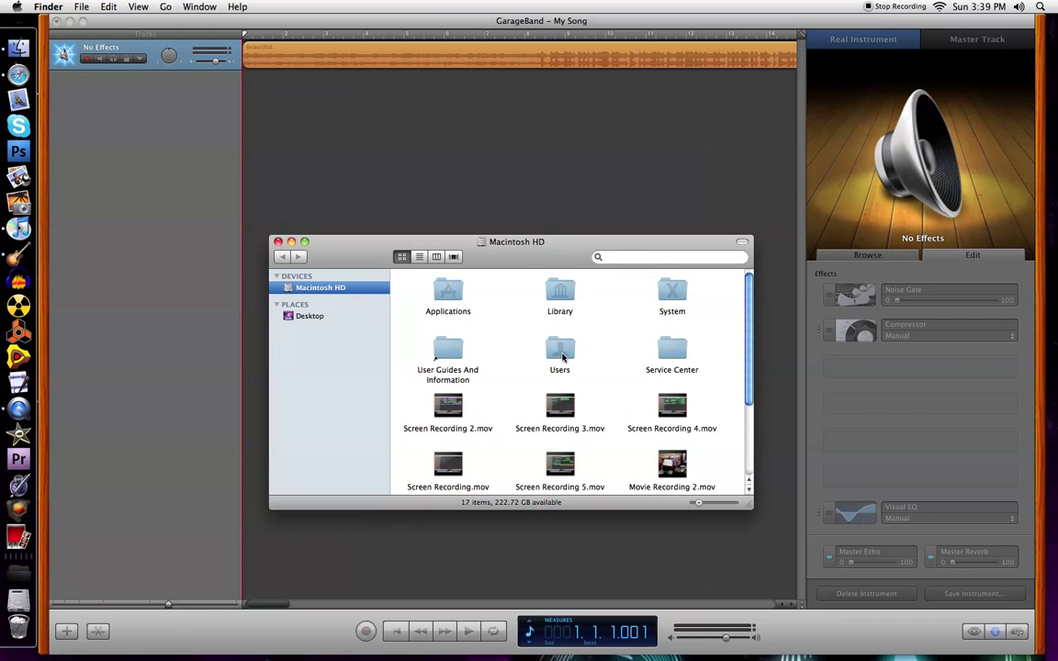
double_click(557, 347)
double_click(555, 292)
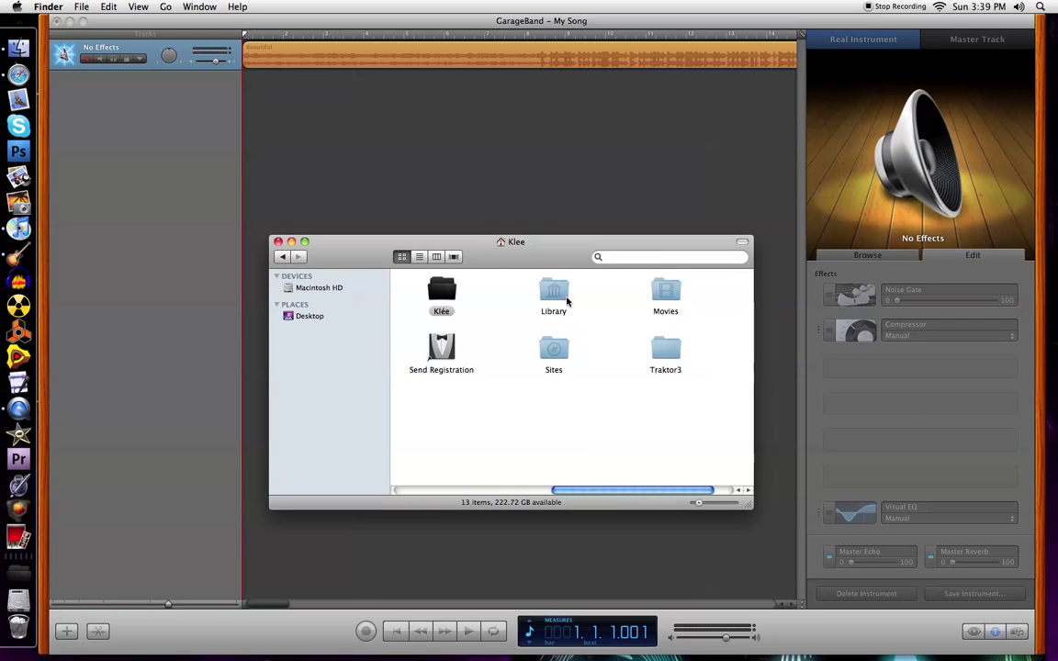
double_click(554, 292)
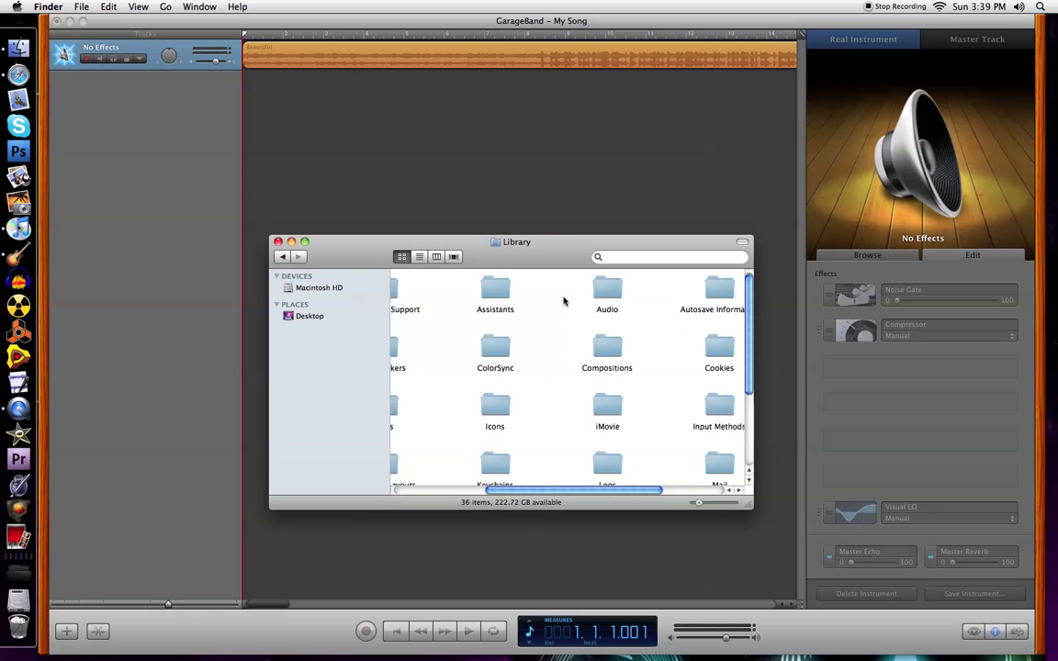
- Inspect Application Support/GarageBand and the Audio/Plug-Ins VST and Components folders
double_click(441, 290)
double_click(448, 404)
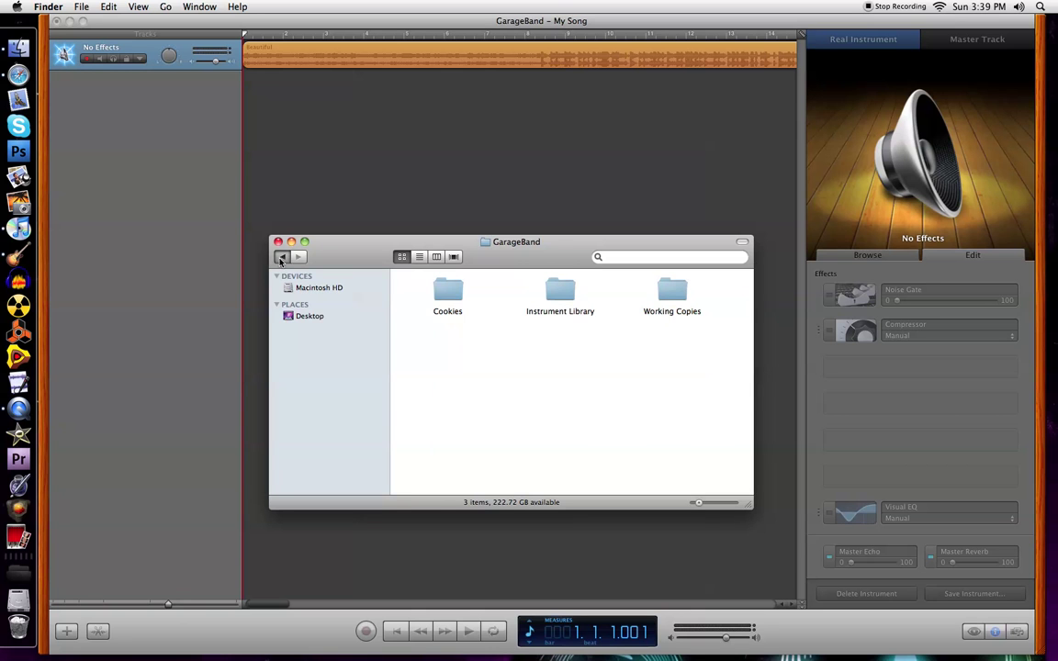
click(282, 258)
click(282, 257)
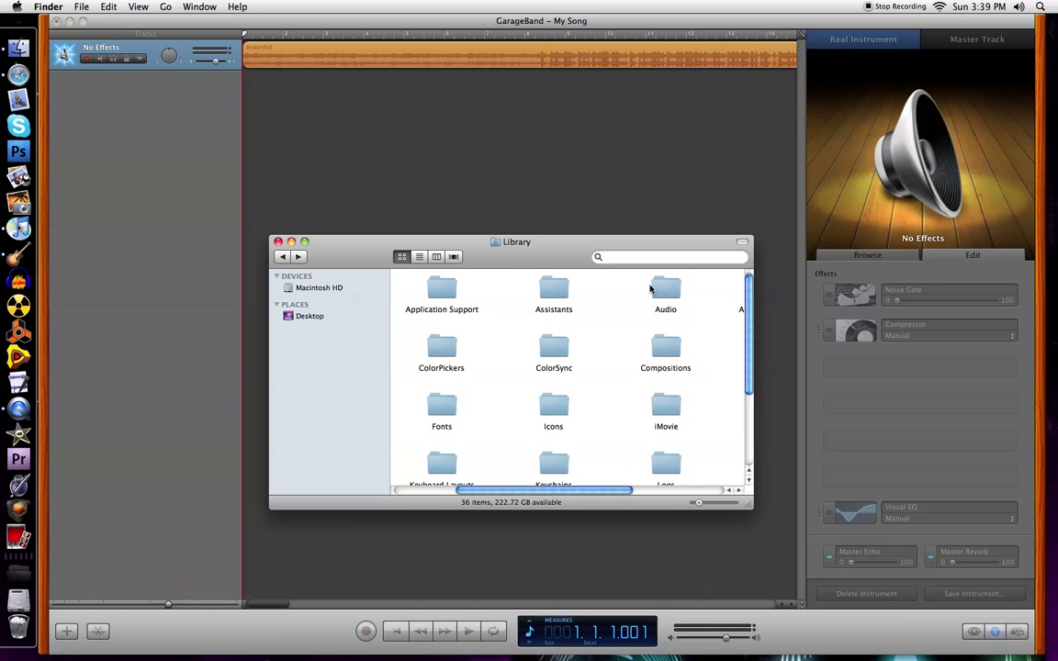
double_click(674, 290)
scroll(632, 310, left, 5)
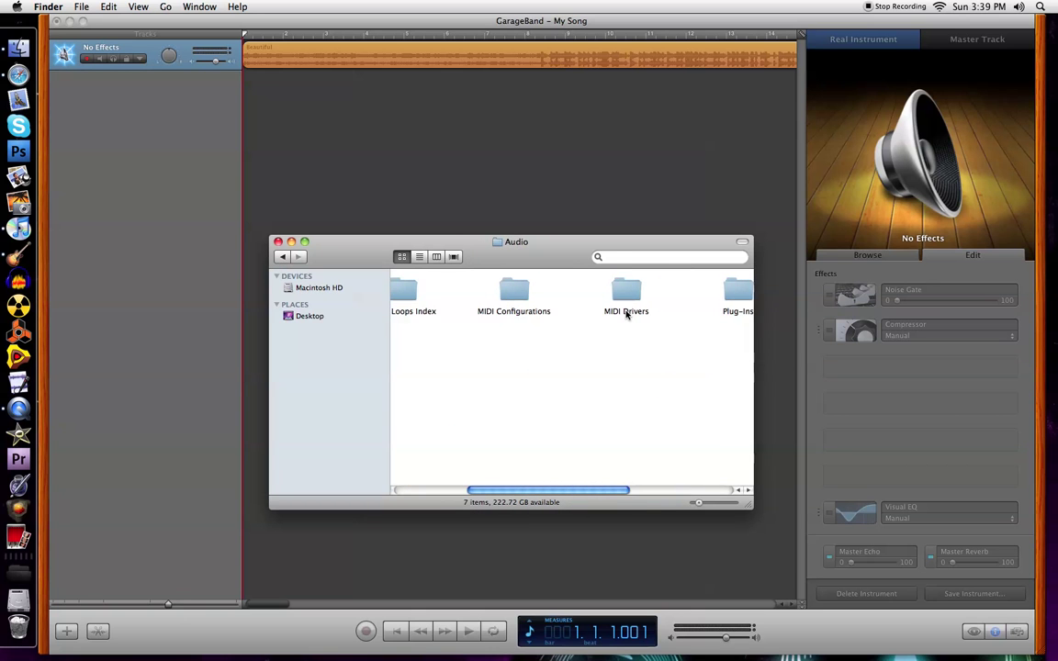
scroll(627, 312, right, 5)
double_click(640, 292)
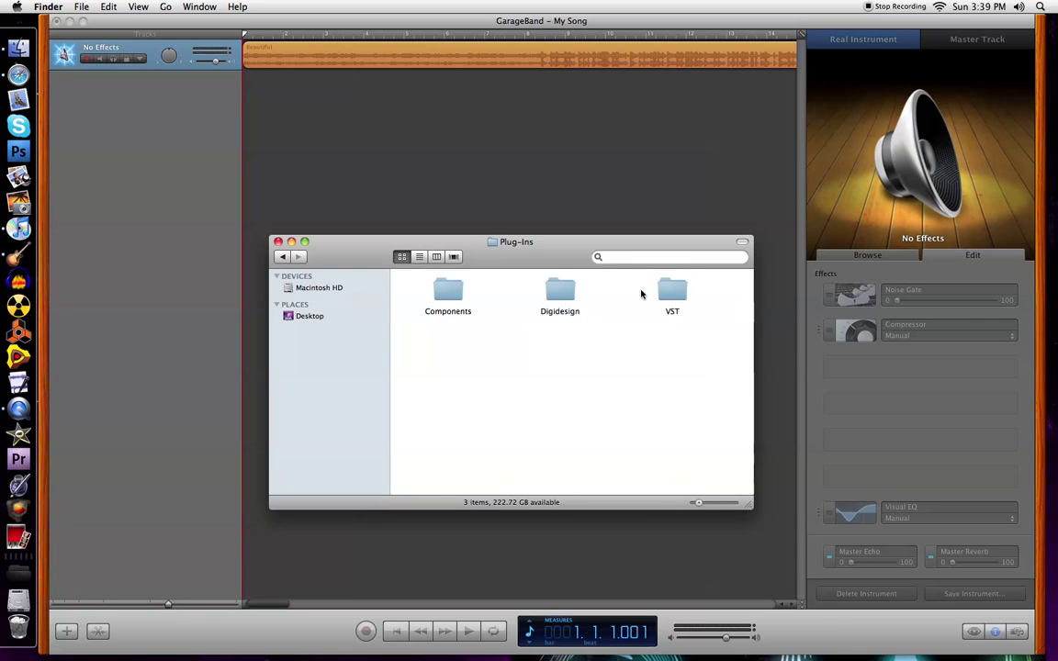
double_click(671, 288)
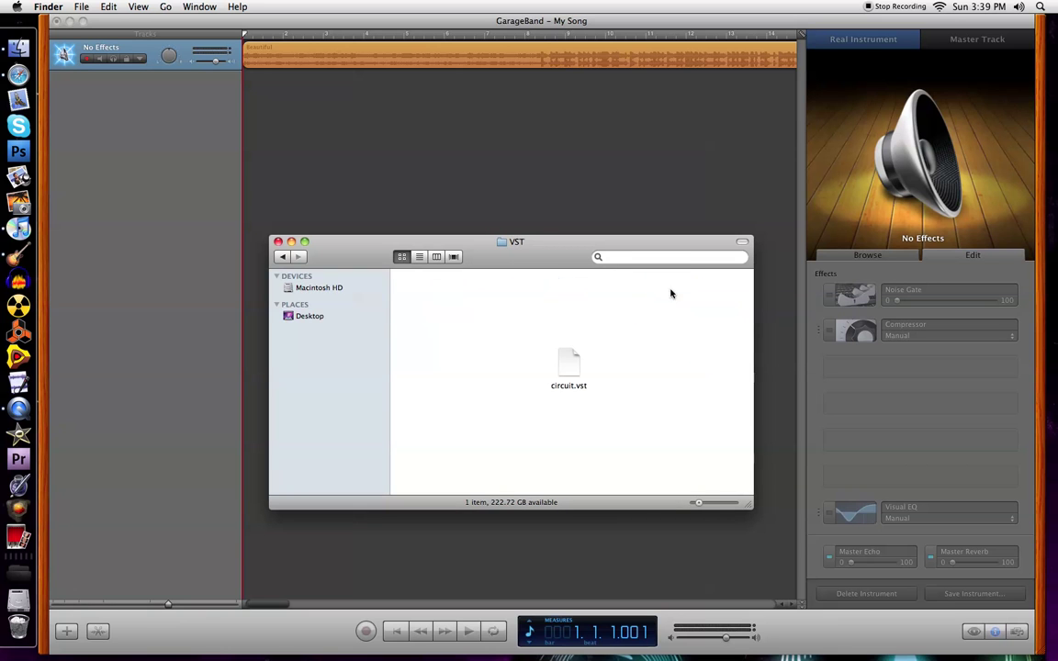
click(282, 257)
double_click(450, 290)
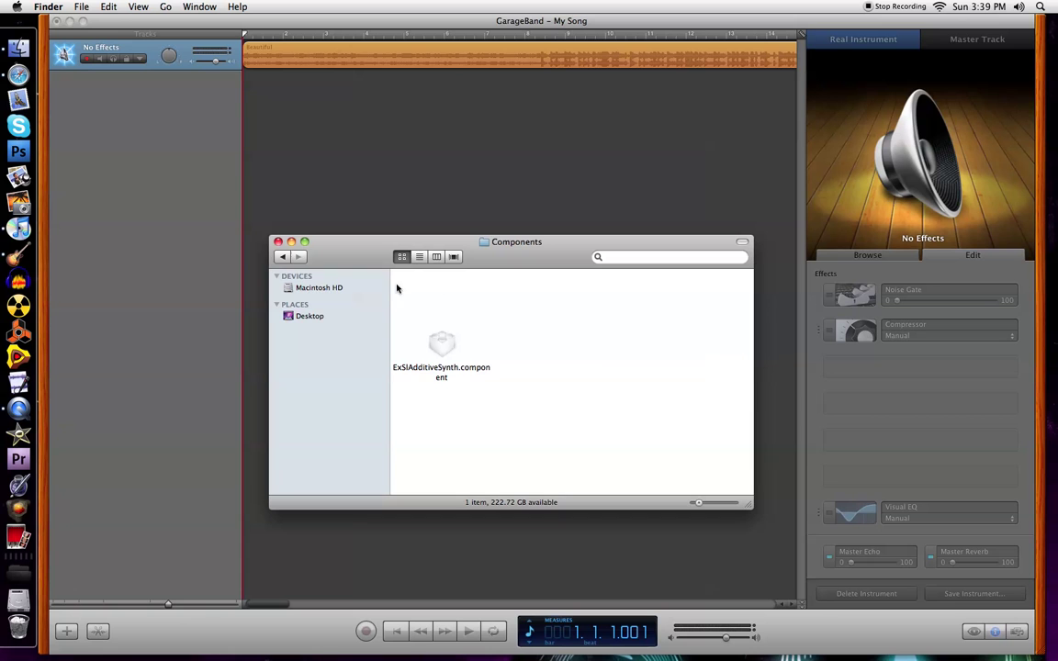
click(281, 257)
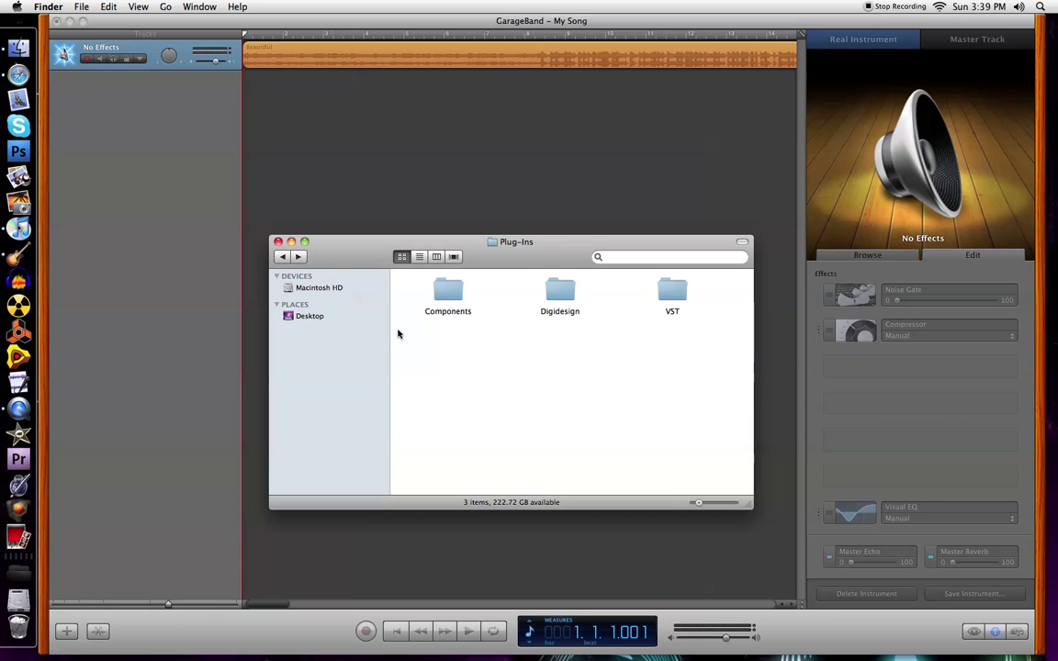
click(284, 258)
- Check the Audio/Sounds folder, then go back up to Library and scroll its contents
scroll(517, 354, right, 3)
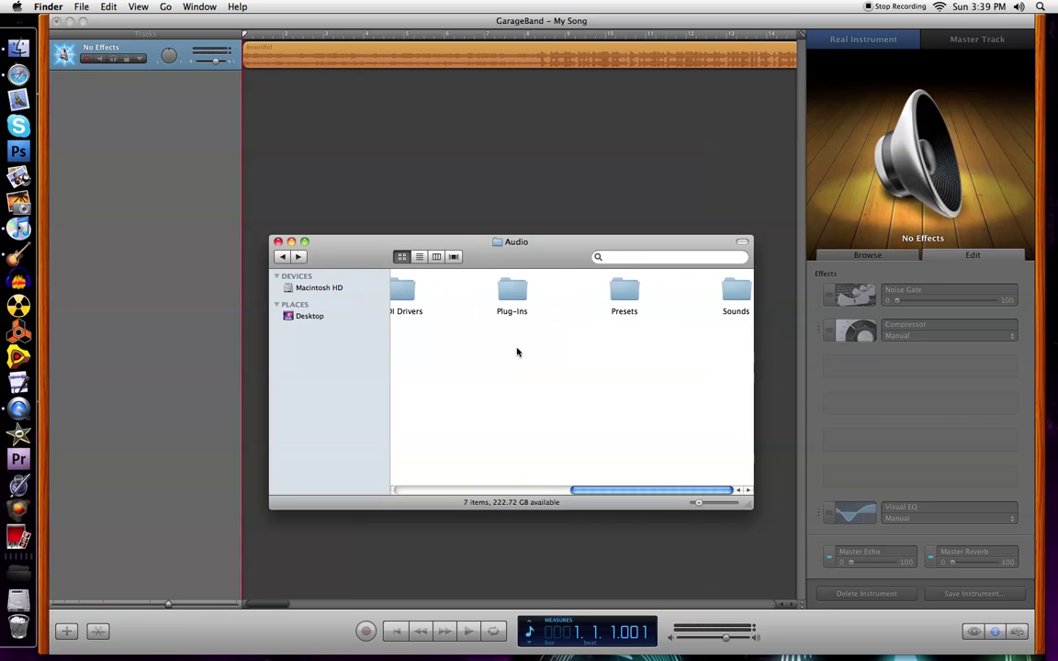
double_click(732, 293)
click(284, 257)
scroll(442, 377, left, 5)
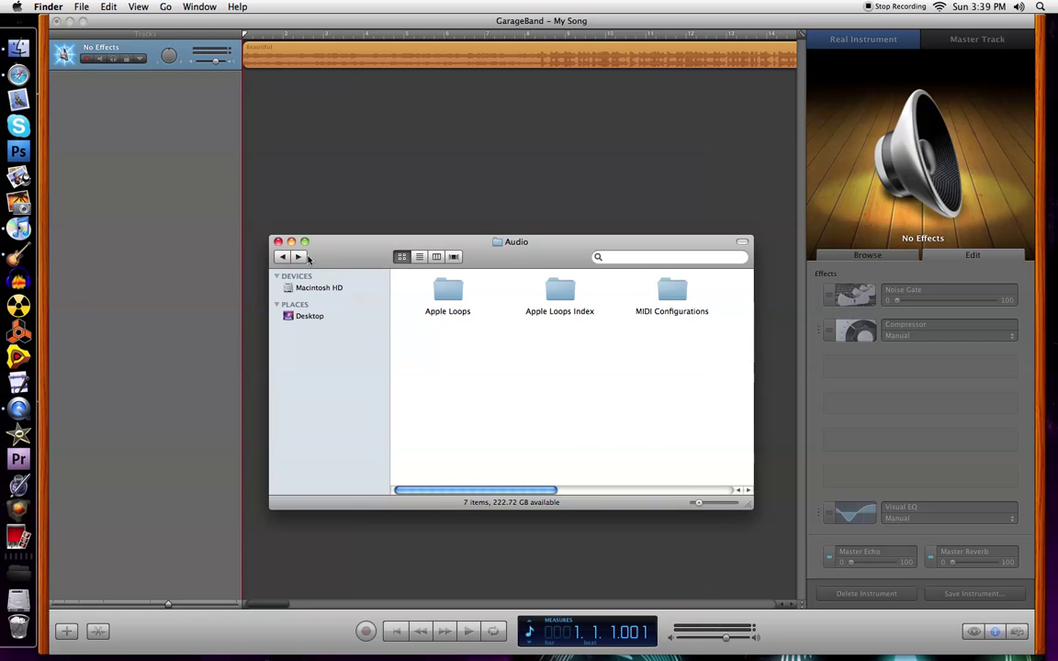
key(super+Up)
scroll(503, 377, right, 5)
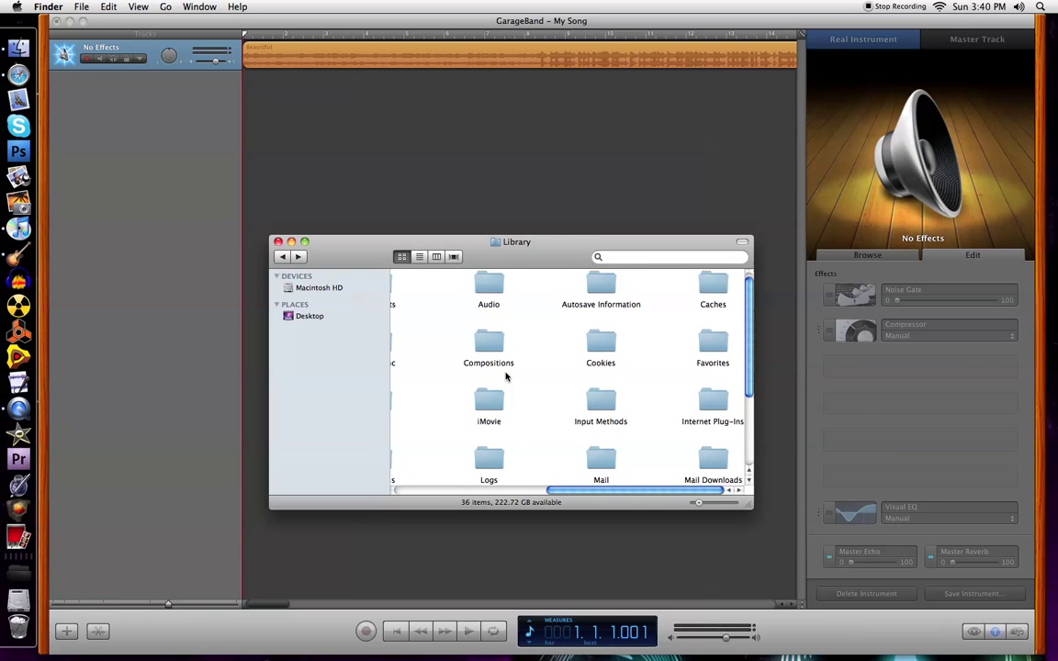
scroll(505, 373, up, 1)
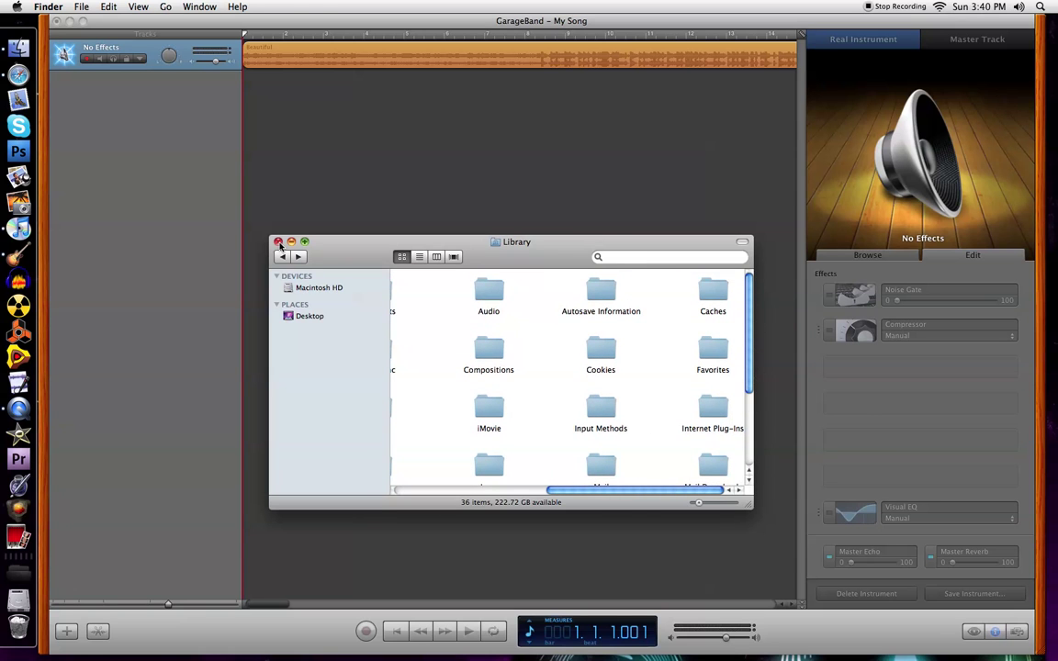
- Close the Finder window and scroll through the empty effect slot's list of Audio Unit effects
click(278, 241)
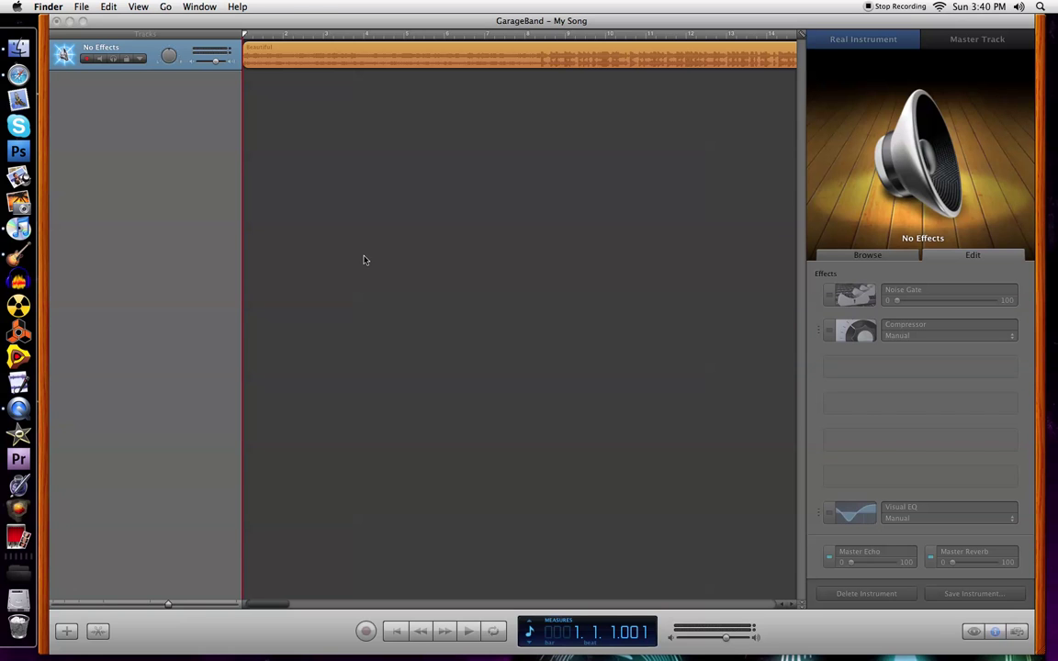
click(861, 367)
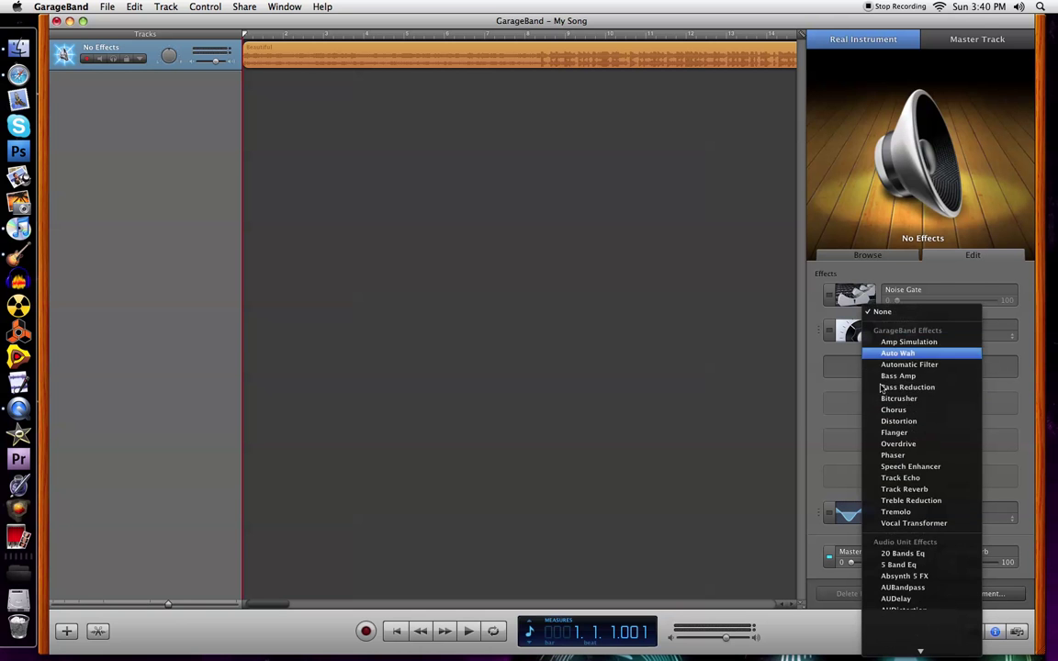
scroll(881, 386, down, 4)
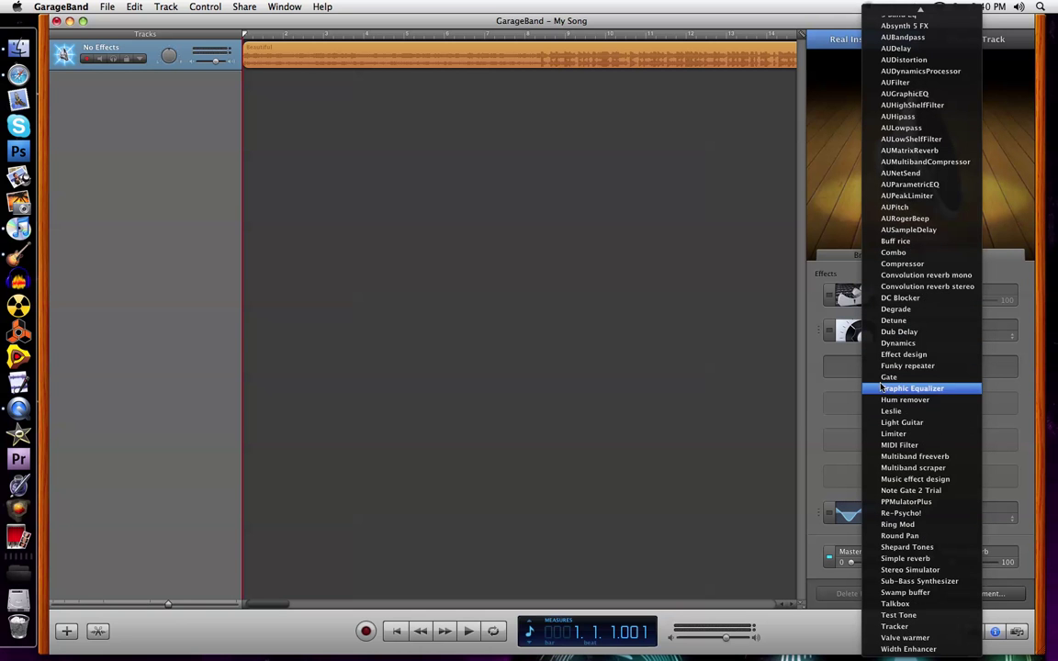
scroll(882, 387, up, 7)
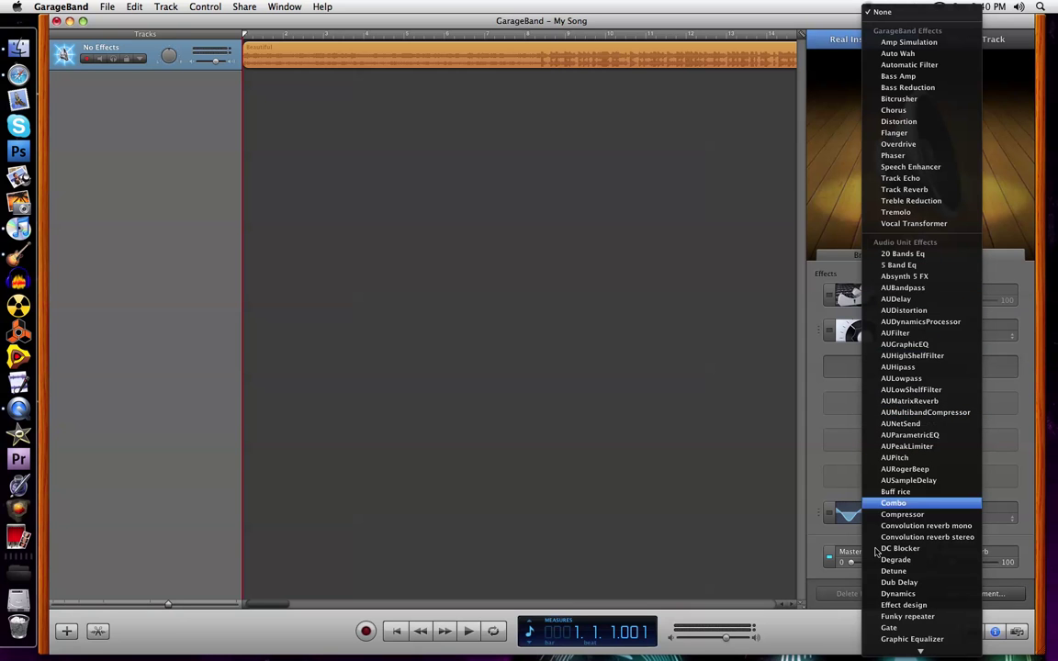
scroll(879, 618, down, 7)
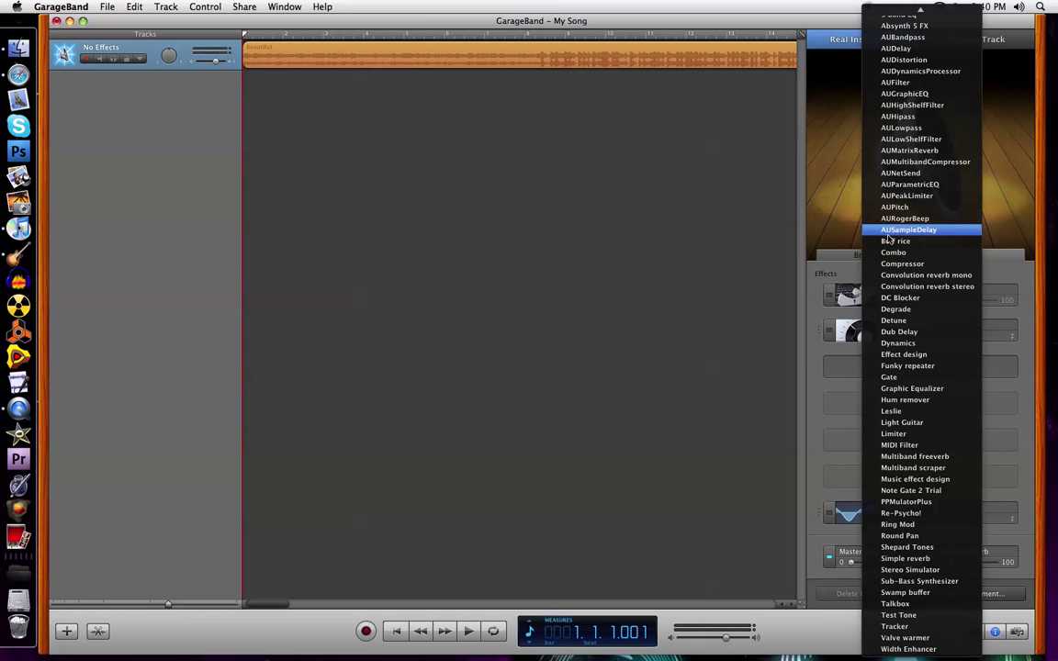
scroll(896, 321, up, 10)
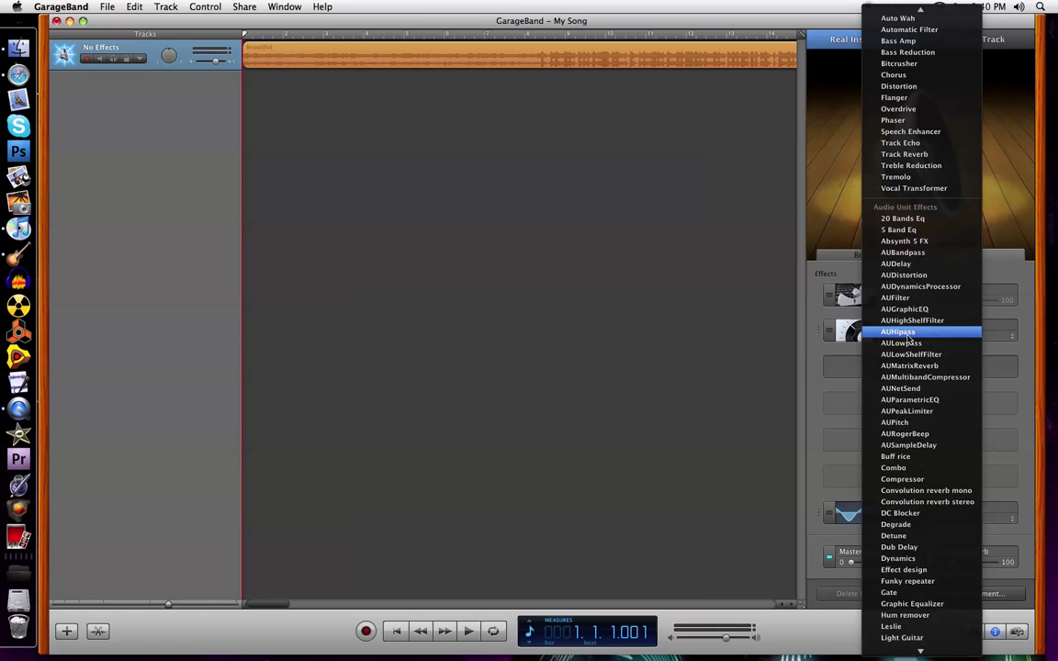
scroll(954, 501, down, 8)
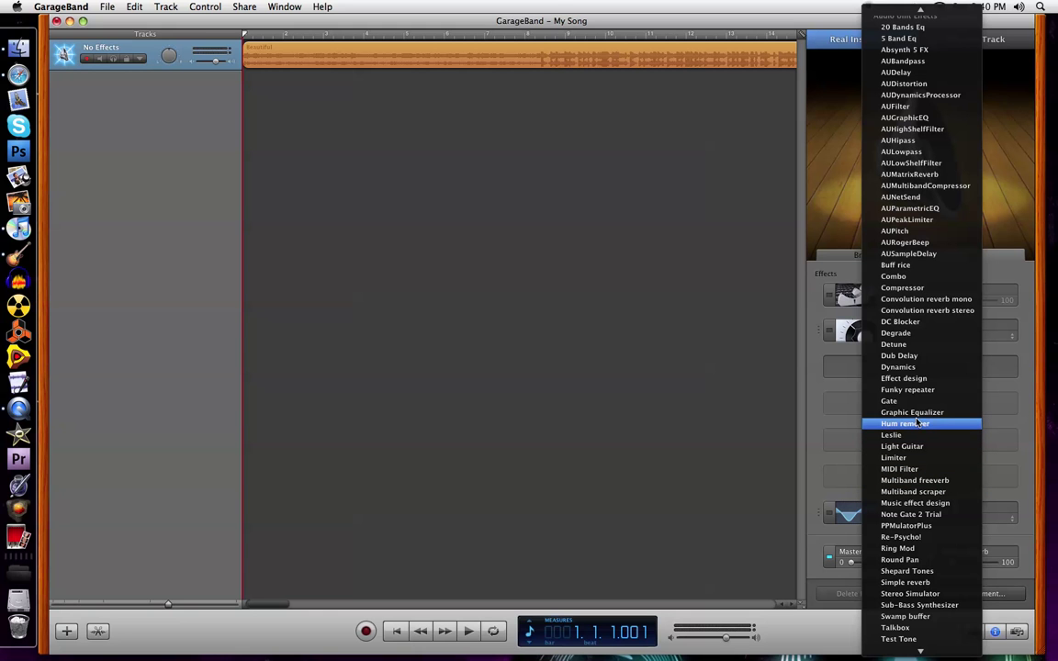
- Add Graphic Equalizer as the track's third effect and open its window
click(918, 415)
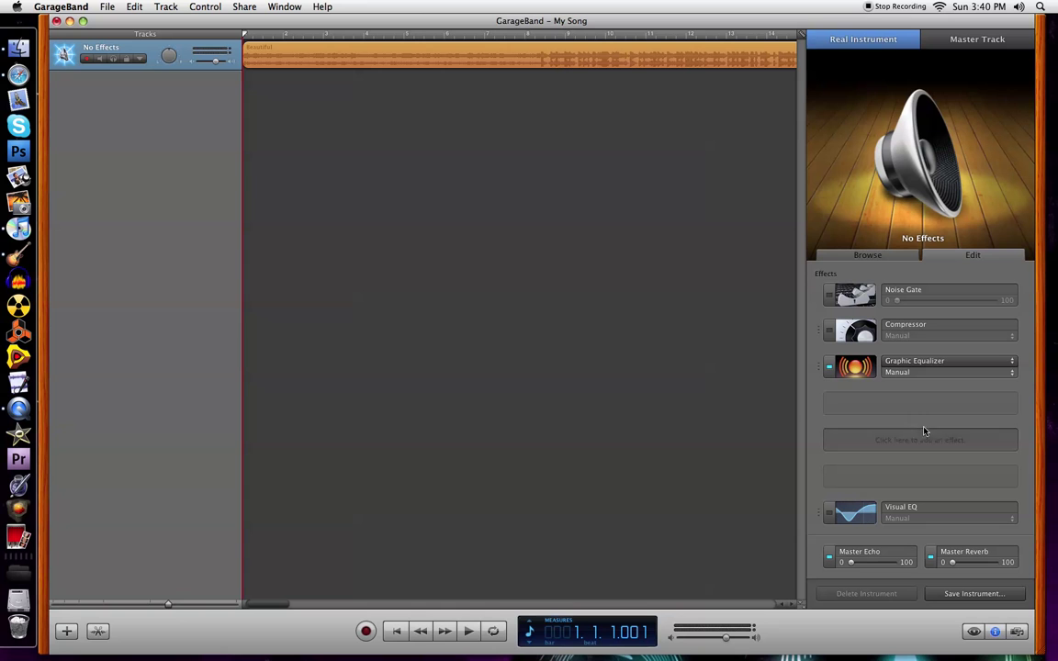
click(855, 366)
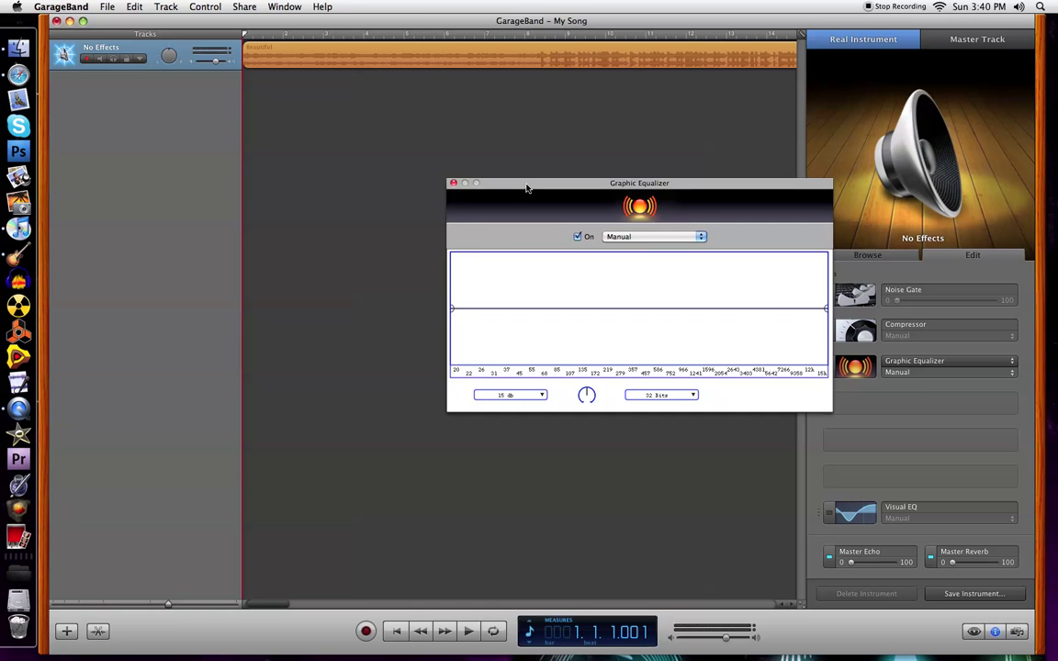
drag(527, 190, 449, 302)
- Turn on Cycle, extend the loop over the opening bars, and start playback
click(488, 633)
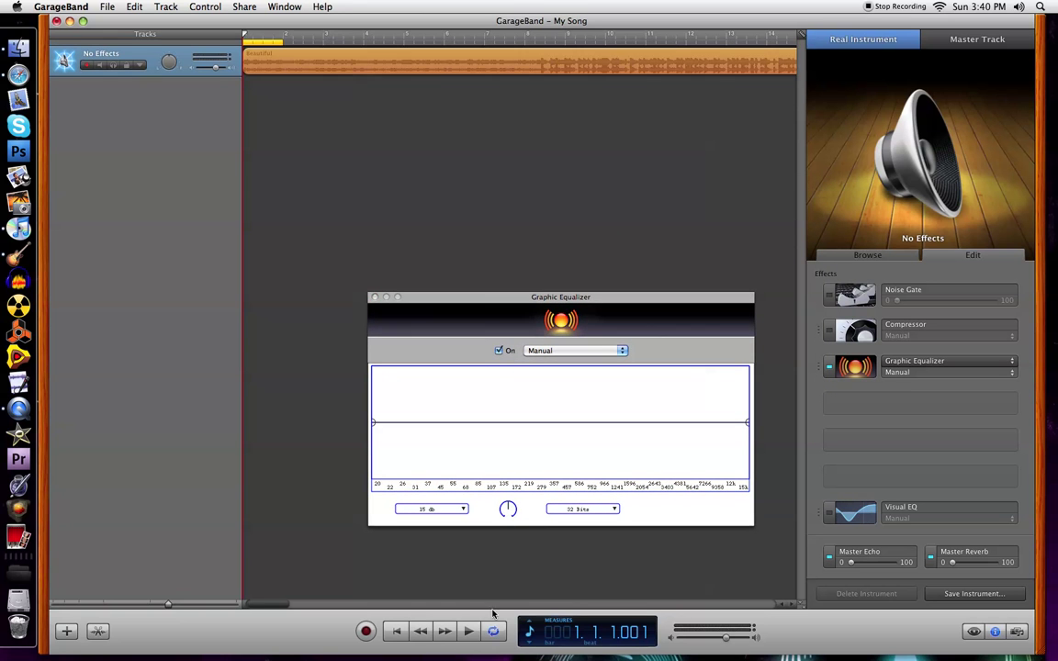
drag(272, 44, 332, 44)
key(space)
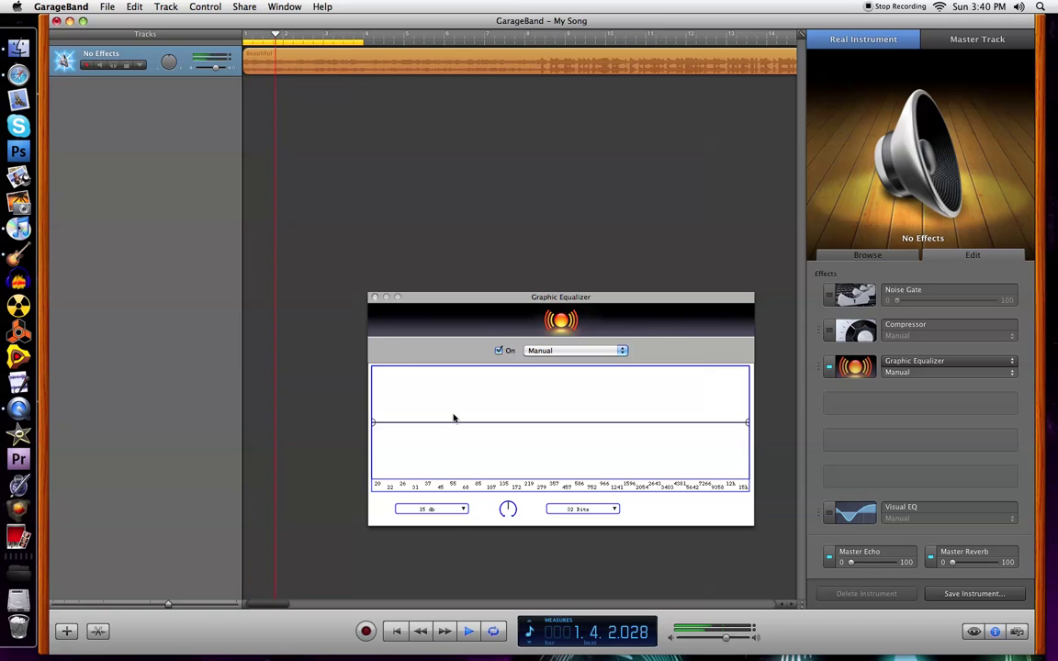
key(XF86AudioLowerVolume)
- Set the equalizer range to 12 db, keep the Manual preset, and close the window
click(463, 509)
click(491, 535)
click(558, 351)
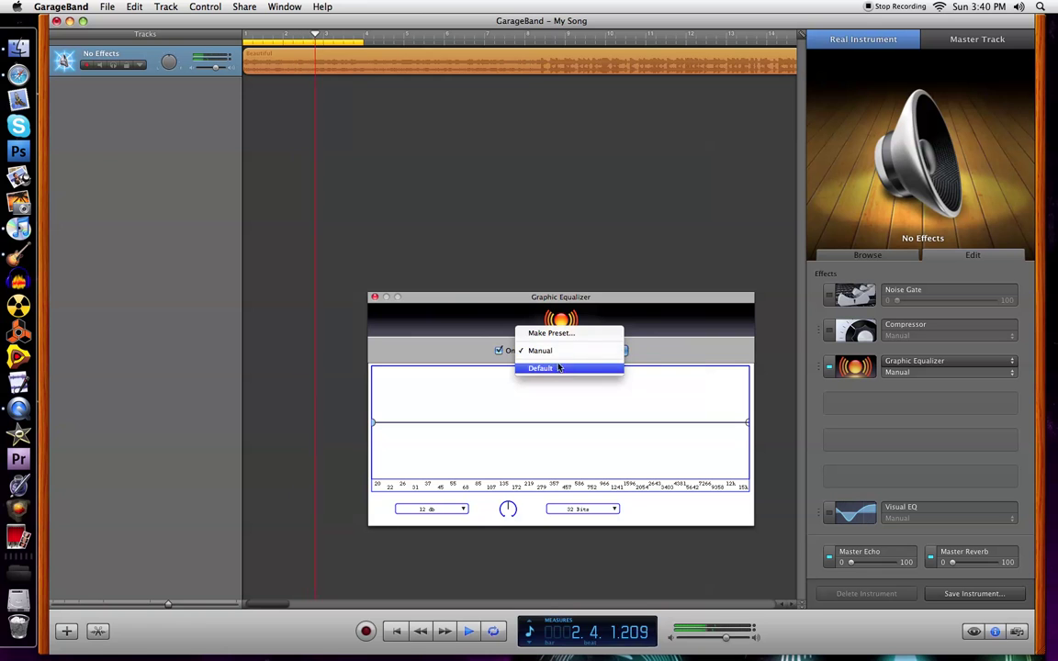
click(385, 307)
click(375, 297)
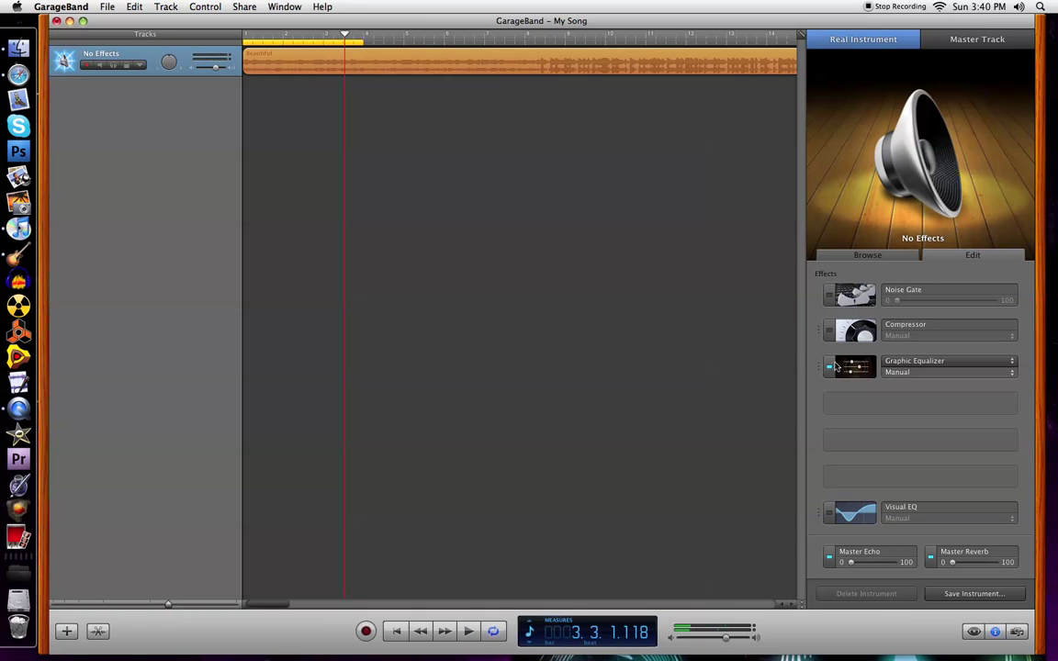
- Replace the Graphic Equalizer with Re-Psycho! and play it from the song start
click(919, 361)
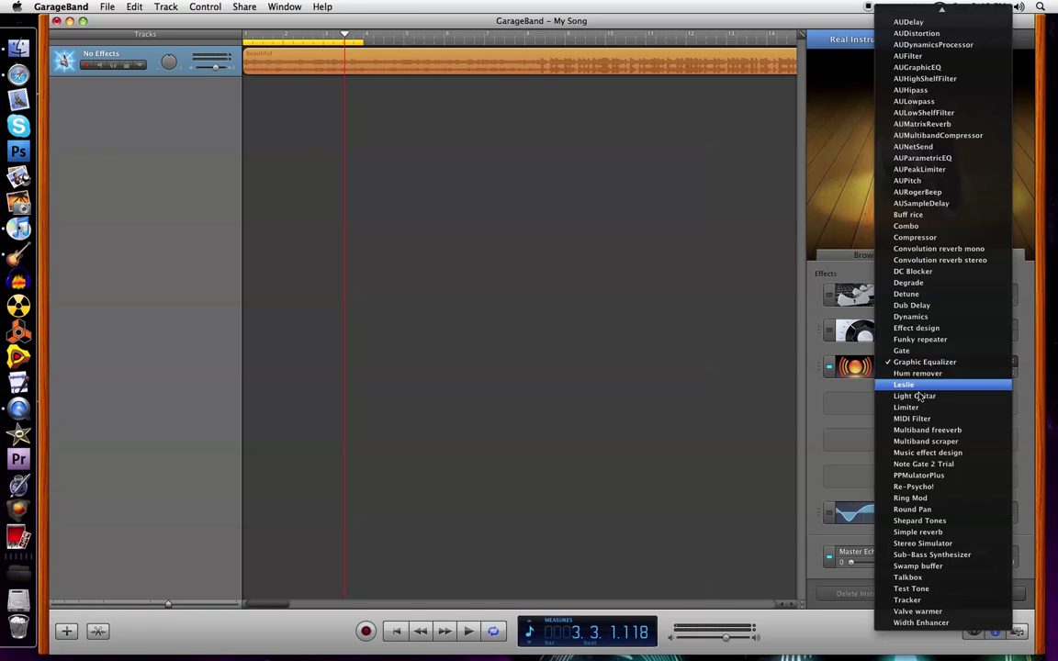
click(919, 487)
click(852, 379)
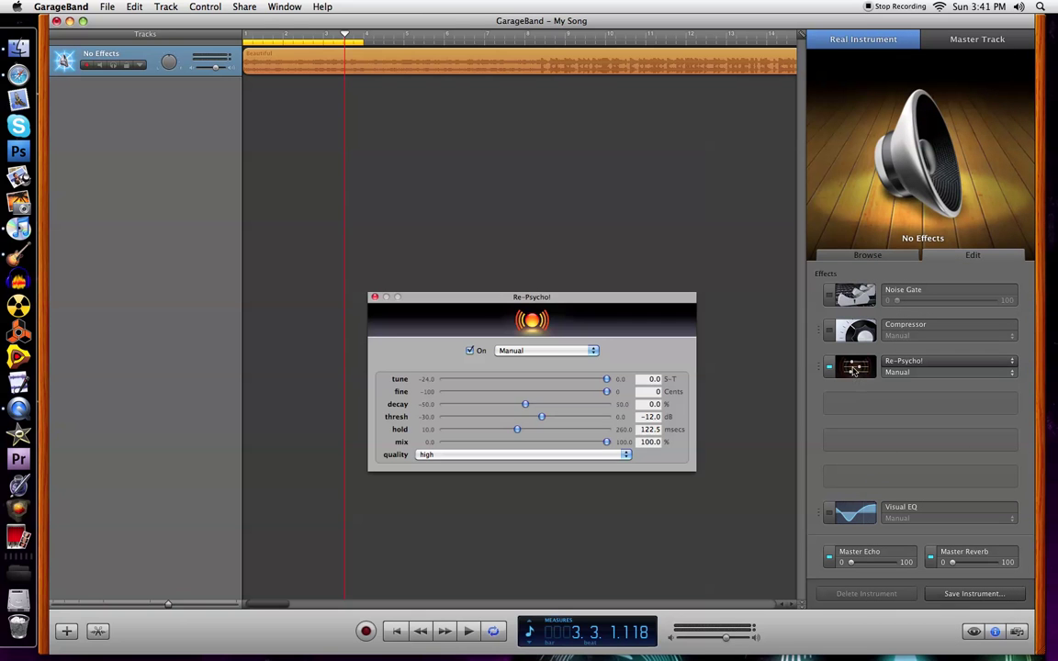
click(393, 632)
key(space)
- Set Re-Psycho! to high quality, hold 260 msecs, decay 29.6 %, thresh -7.89 dB, tune -1.54
click(530, 358)
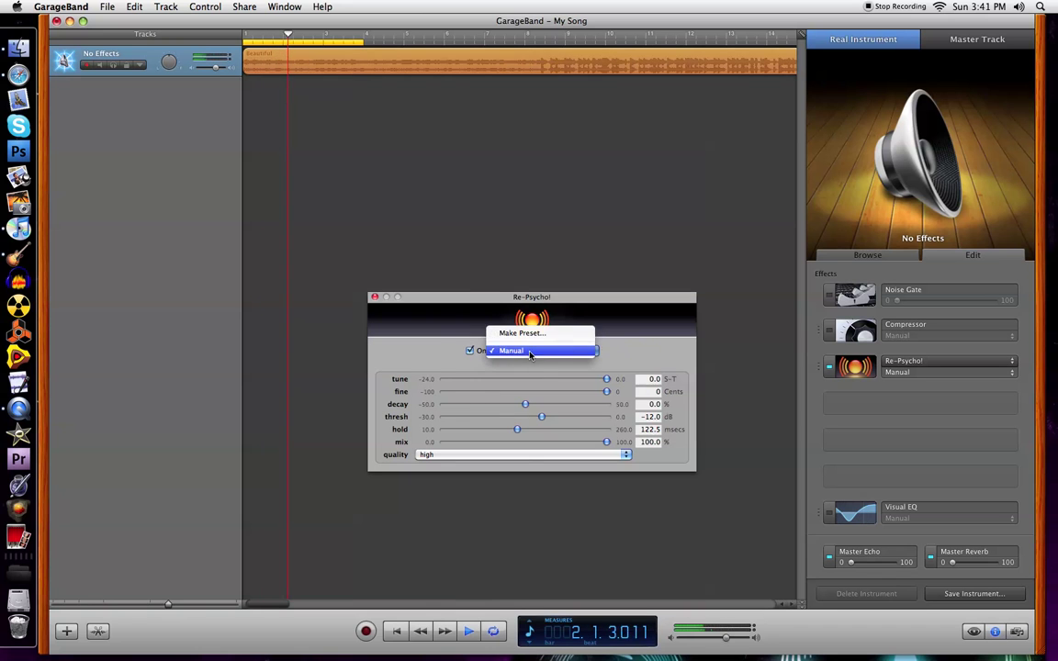
click(529, 354)
click(520, 459)
click(520, 456)
drag(517, 429, 607, 401)
drag(526, 404, 564, 418)
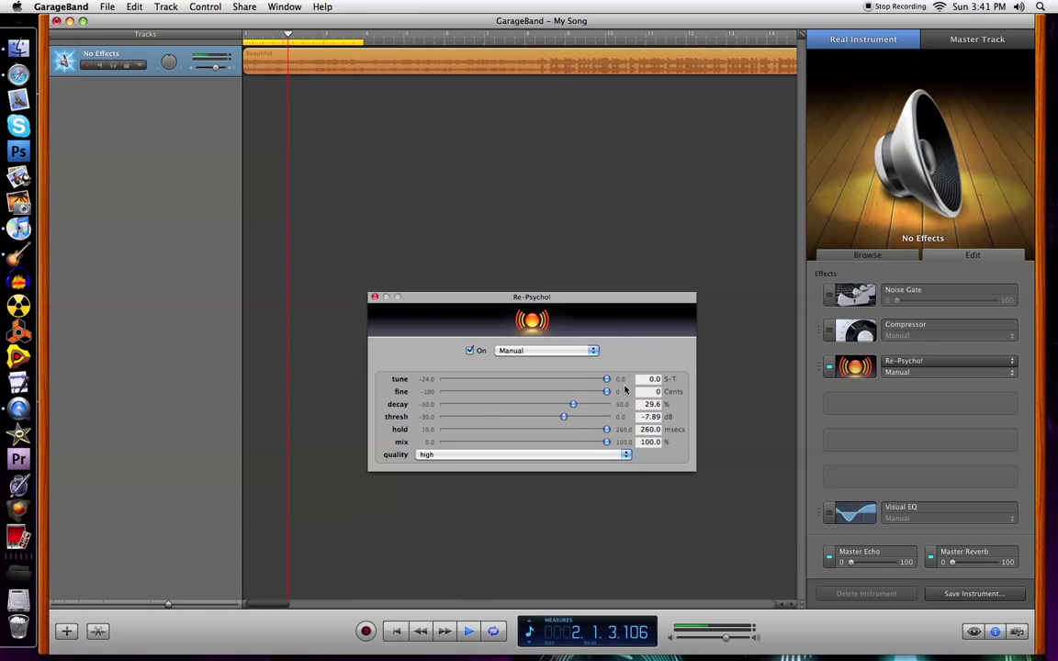
mouse_move(606, 380)
mouse_down()
mouse_move(504, 380)
mouse_move(594, 380)
mouse_up()
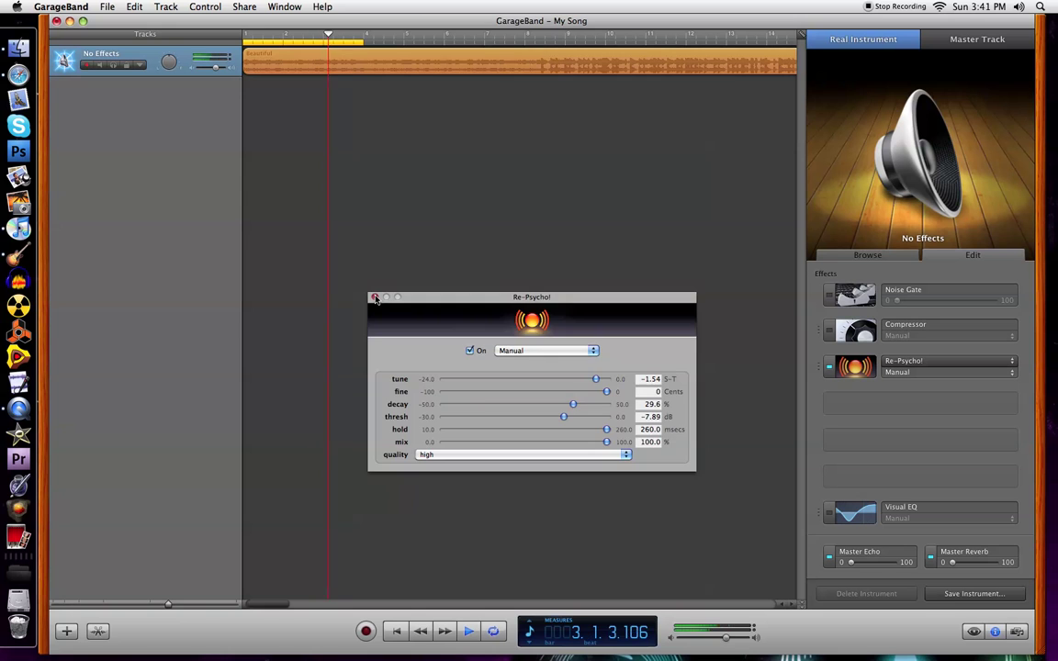
click(375, 298)
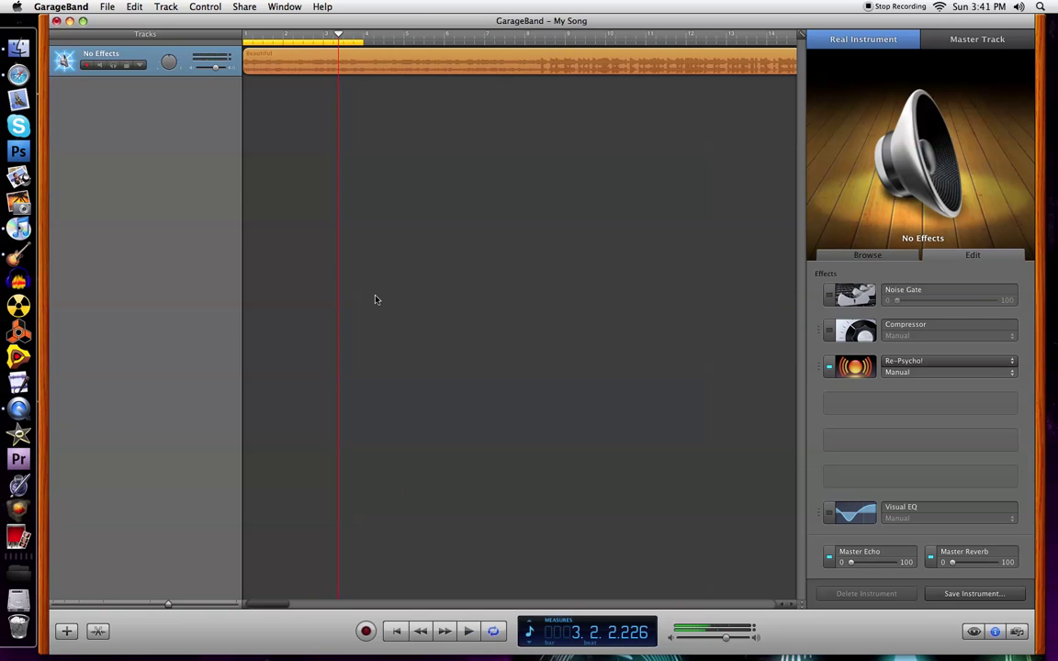
- Turn off Cycle, return to the song start, and delete the only track
click(493, 634)
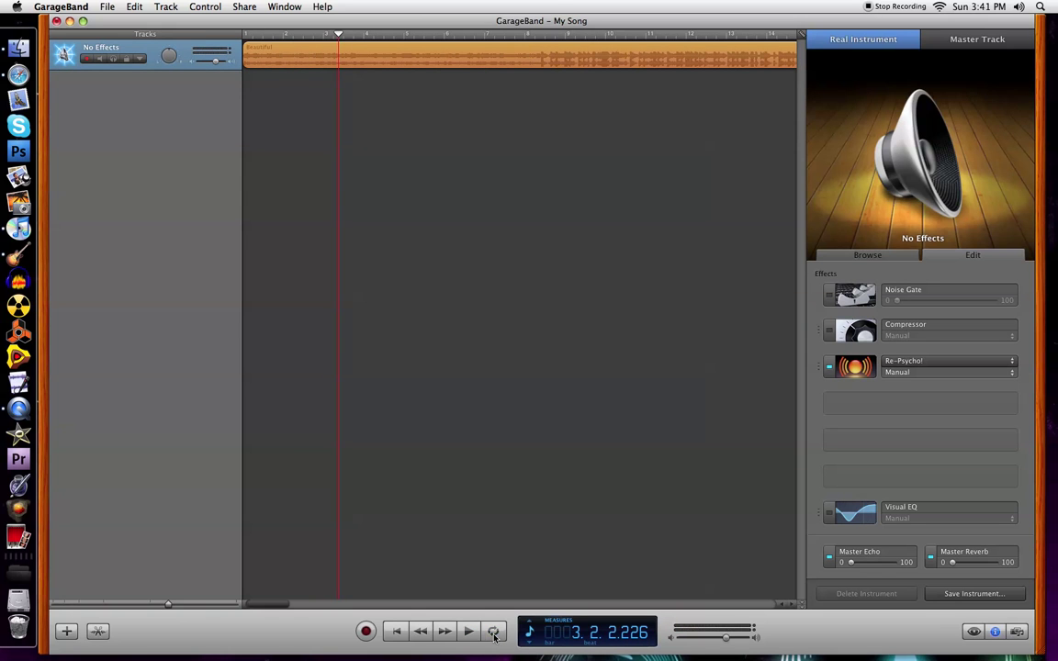
click(393, 630)
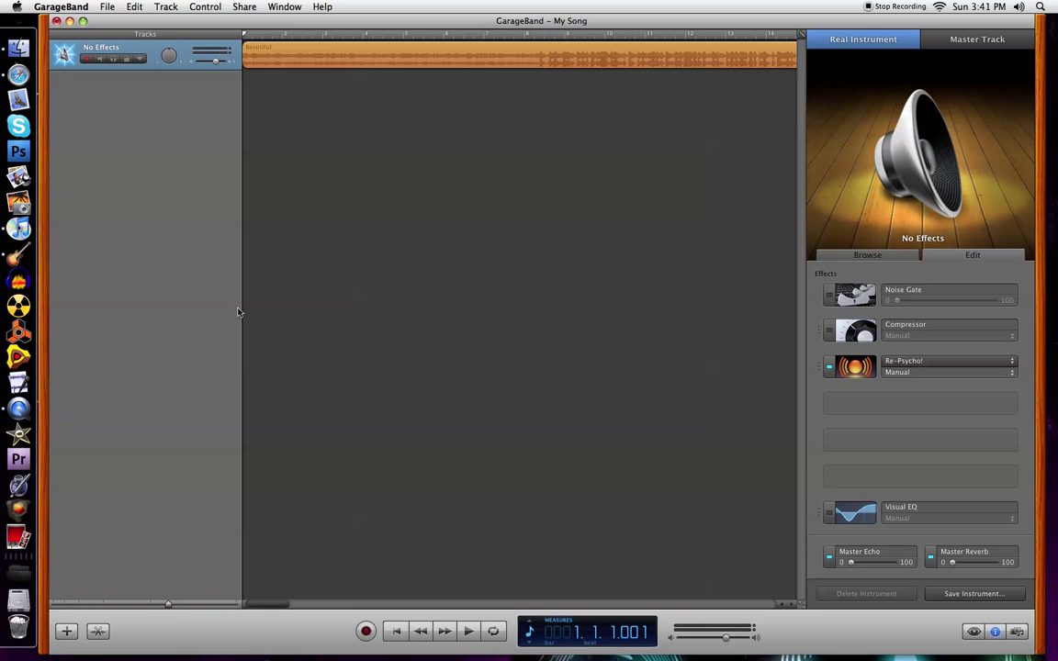
key(super+BackSpace)
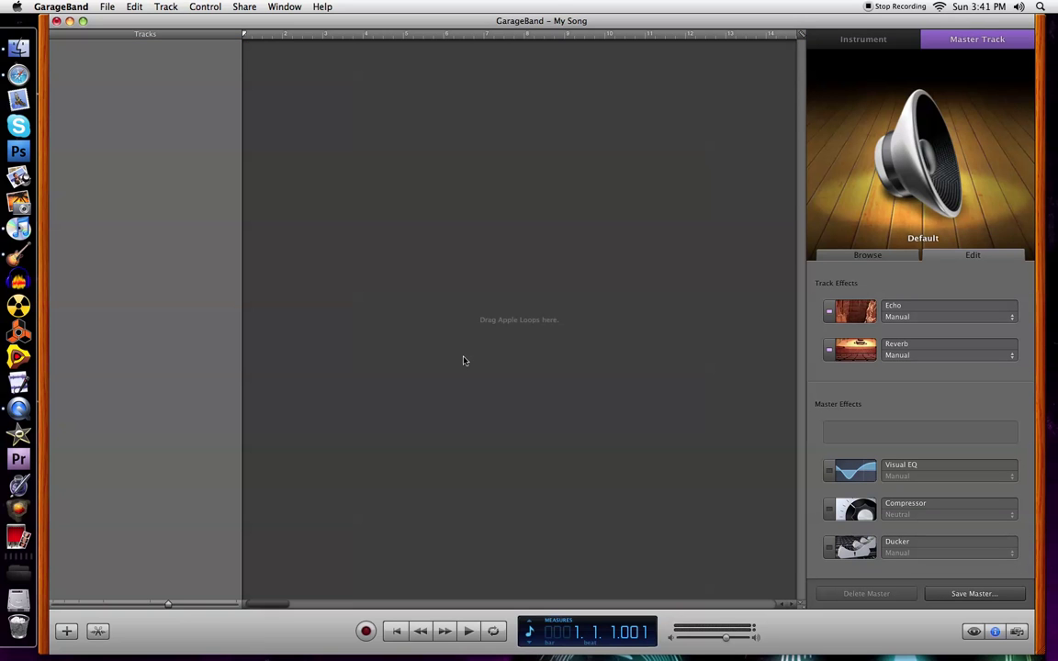
- Hide the Master Track panel and minimize GarageBand to show the desktop
click(998, 633)
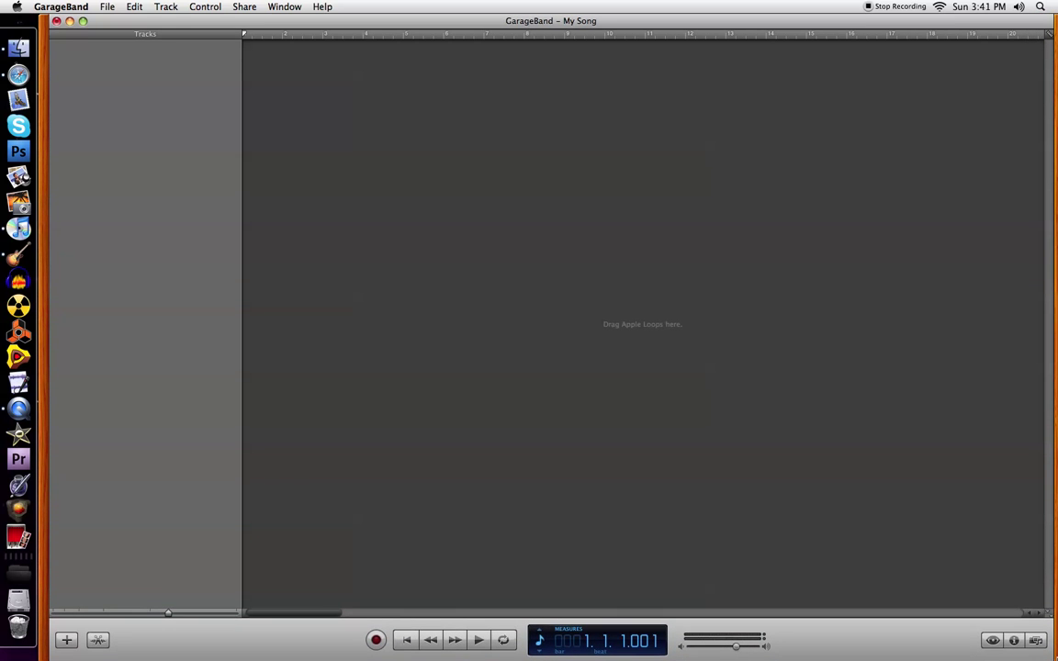
click(397, 641)
key(super+m)
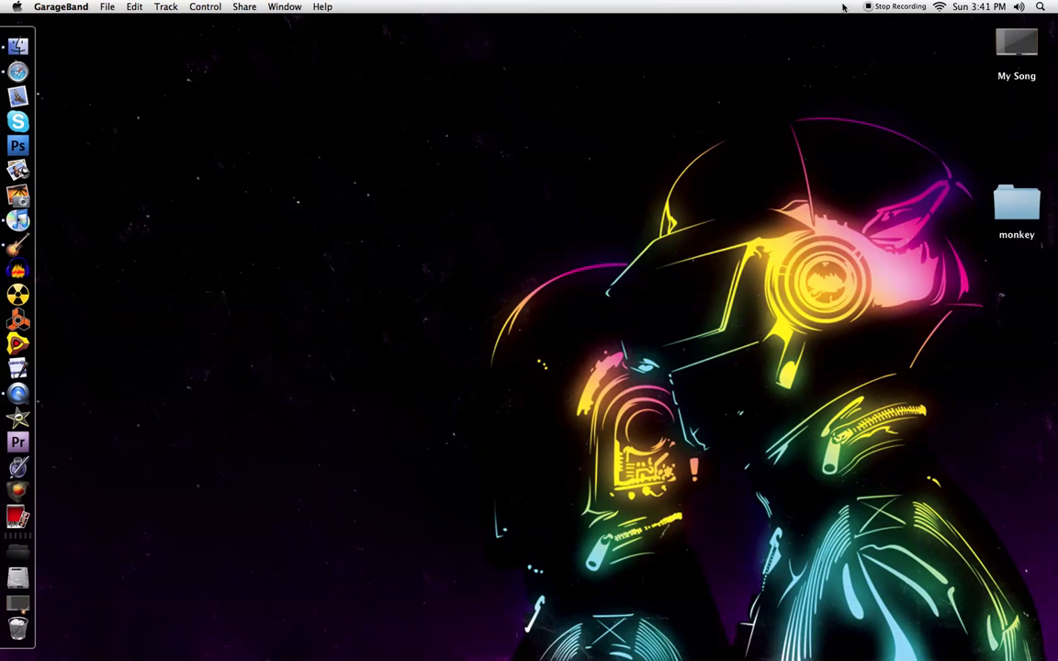